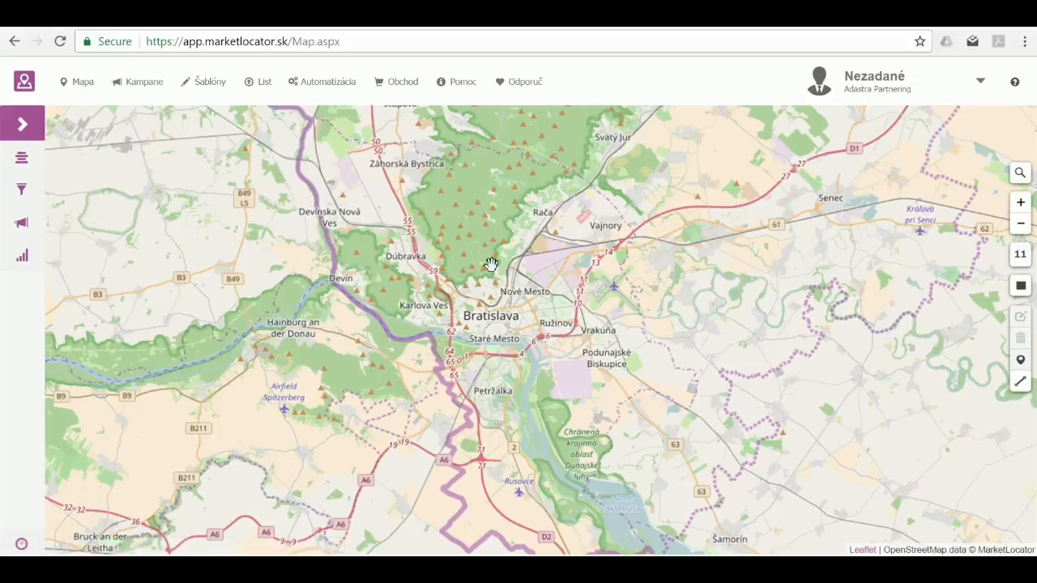
Open the filters, collapse Základná Socio-Demografická, and expand and enable the Rozšírená socio-demo filter on the map.
{"action": "left_click", "coordinate": [22, 124]}
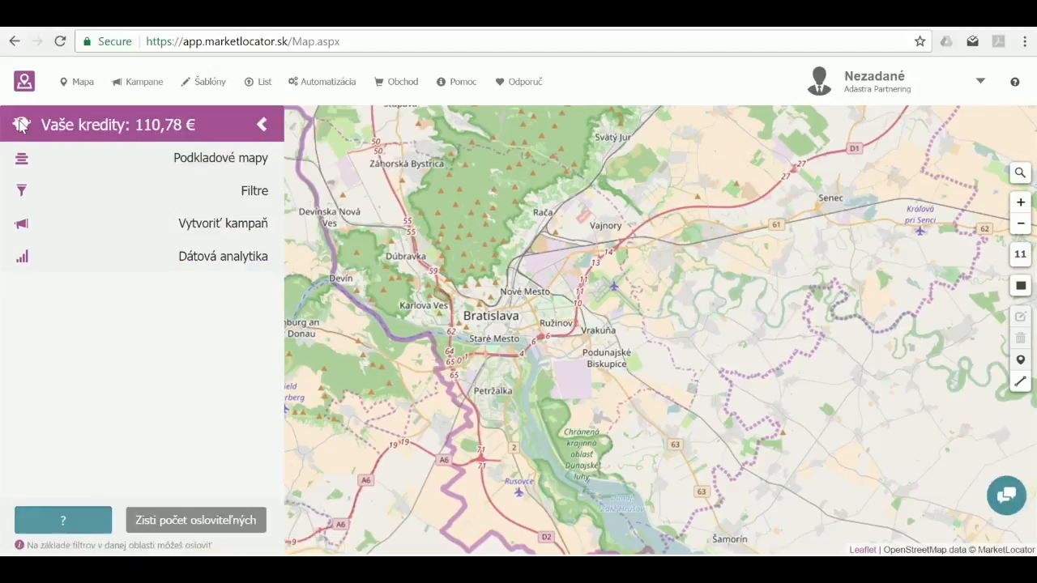
{"action": "left_click", "coordinate": [146, 199]}
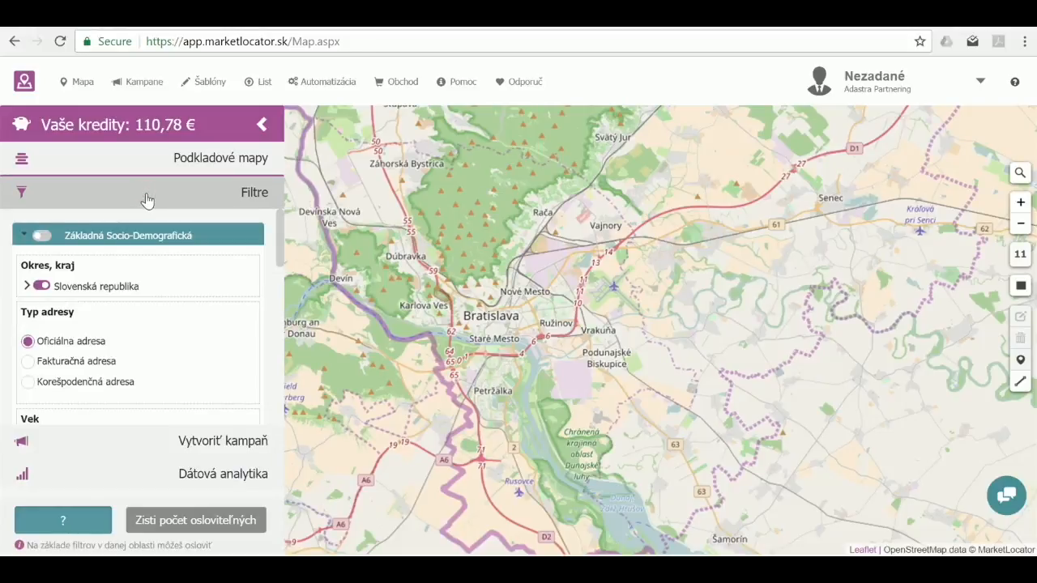
{"action": "left_click", "coordinate": [25, 237]}
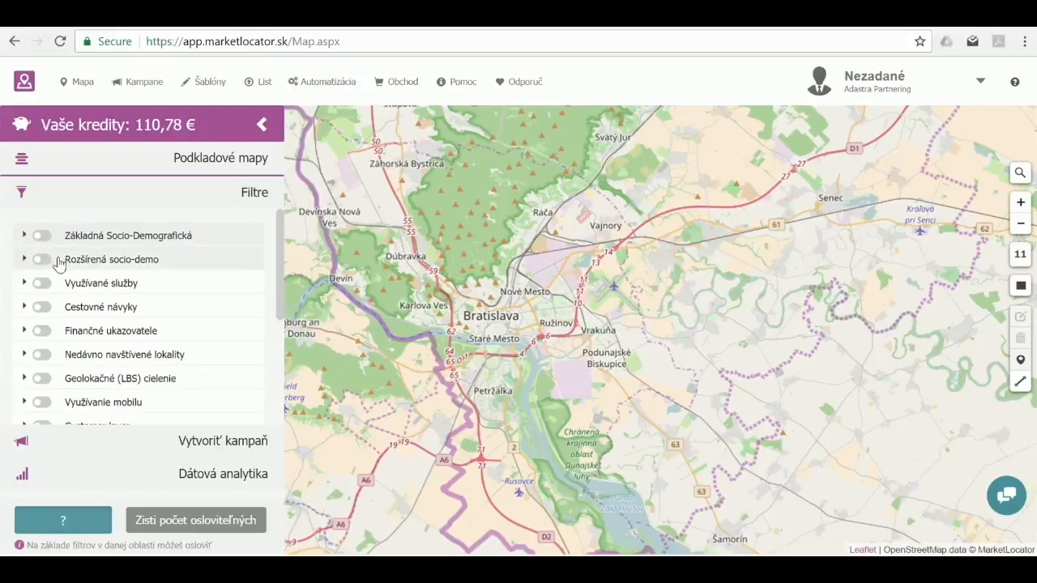
{"action": "left_click", "coordinate": [29, 262]}
{"action": "left_click", "coordinate": [41, 260]}
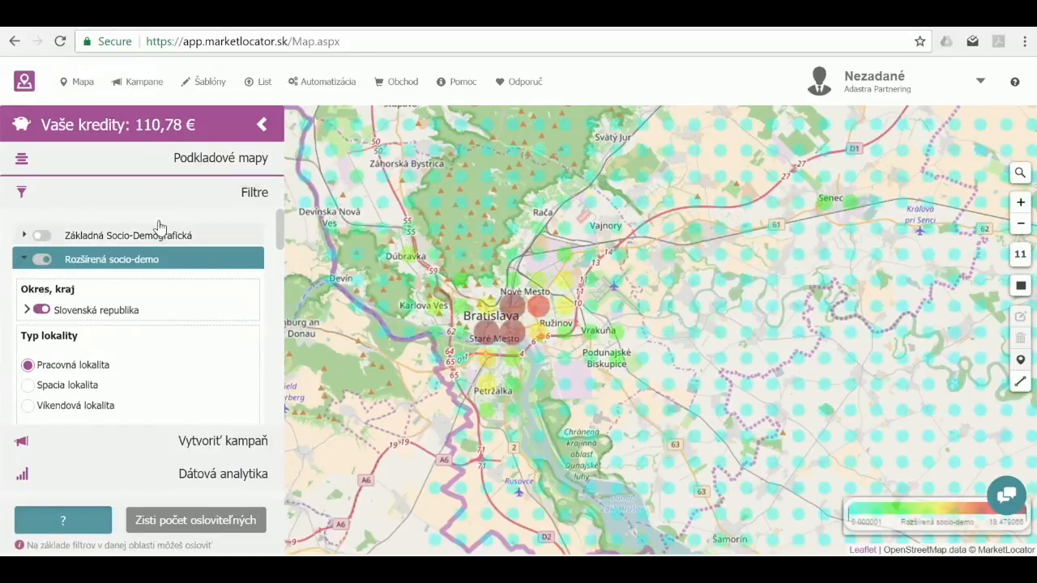
Review the Rozšírená socio-demo criteria, from locality type and age through mobile data use, gender and phone type to Index bonity.
{"action": "scroll", "coordinate": [132, 338], "scroll_direction": "down", "scroll_amount": 1}
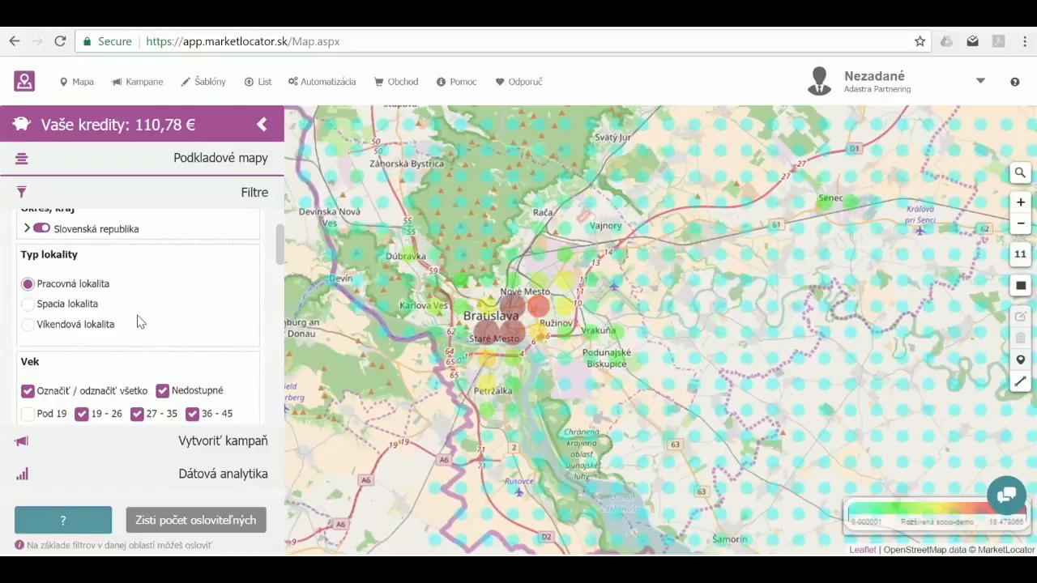
{"action": "scroll", "coordinate": [143, 310], "scroll_direction": "down", "scroll_amount": 1}
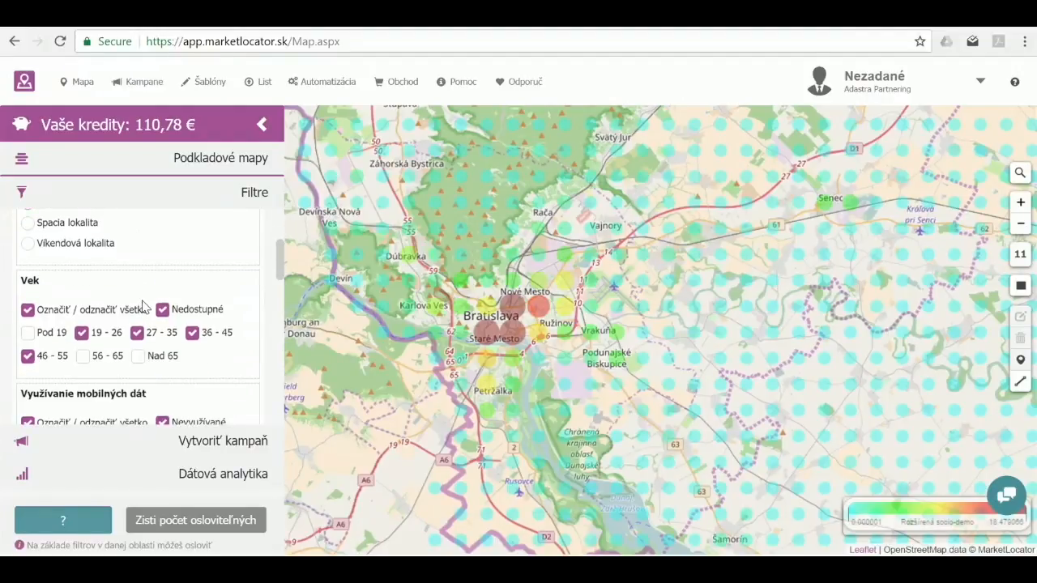
{"action": "scroll", "coordinate": [145, 301], "scroll_direction": "down", "scroll_amount": 1}
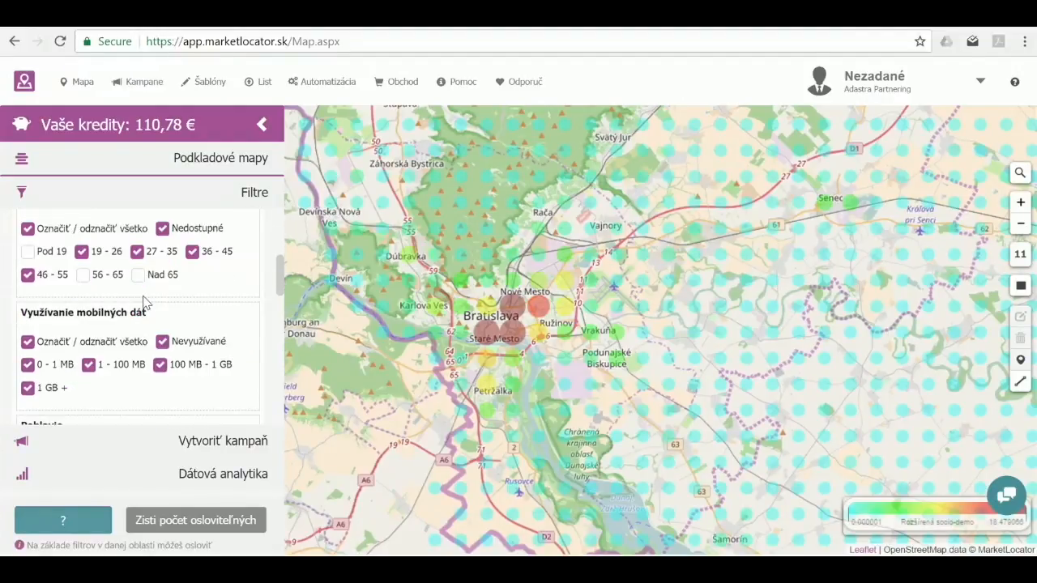
{"action": "scroll", "coordinate": [144, 302], "scroll_direction": "down", "scroll_amount": 1}
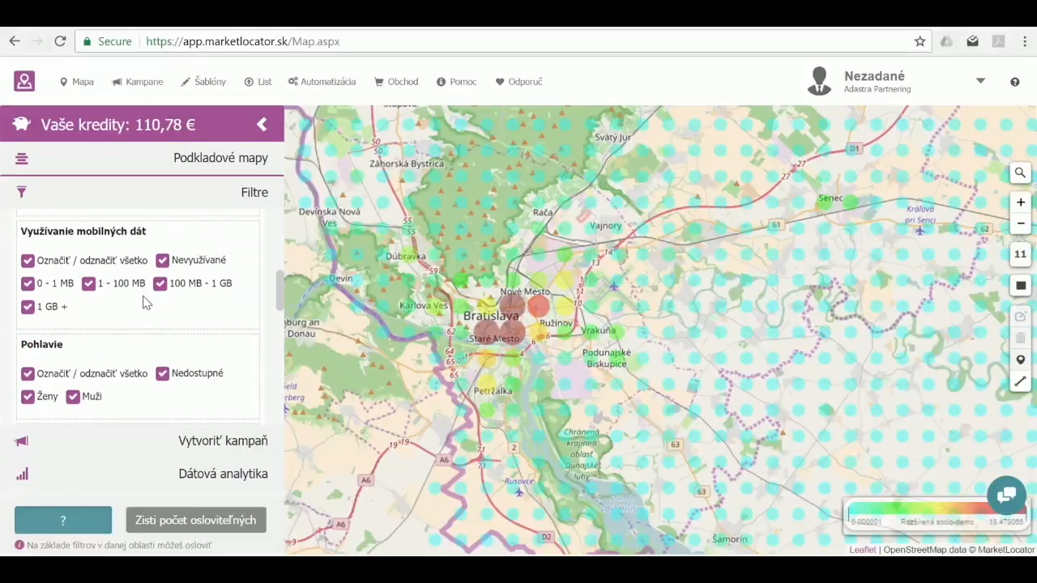
{"action": "scroll", "coordinate": [146, 302], "scroll_direction": "down", "scroll_amount": 1}
{"action": "scroll", "coordinate": [146, 301], "scroll_direction": "down", "scroll_amount": 1}
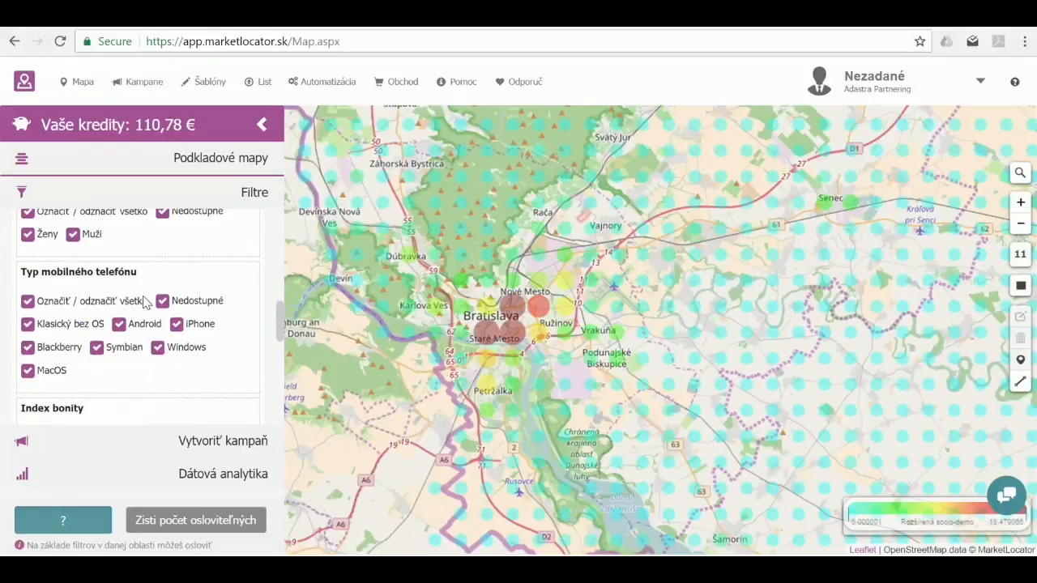
{"action": "scroll", "coordinate": [143, 302], "scroll_direction": "down", "scroll_amount": 1}
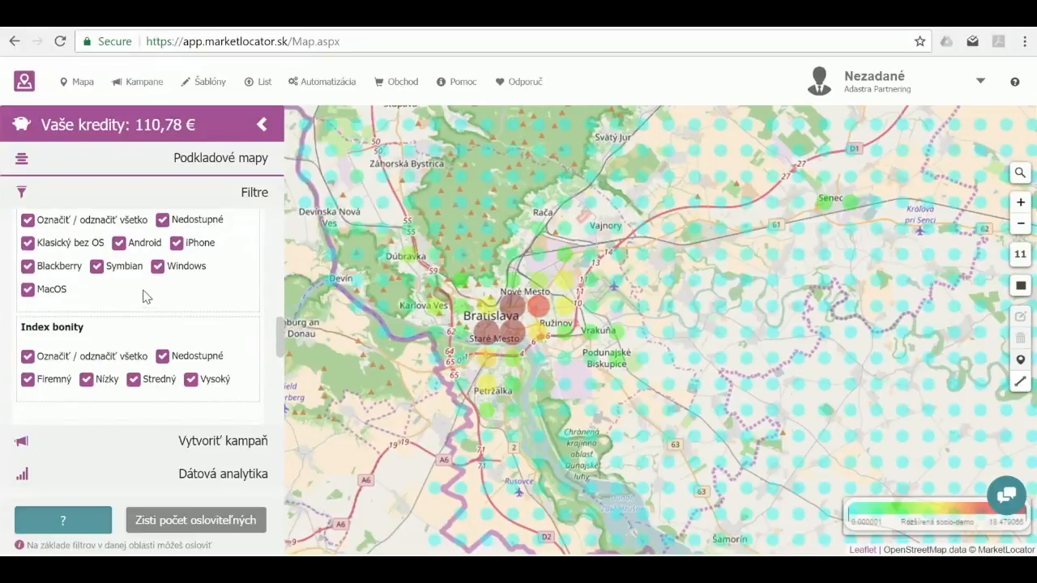
{"action": "scroll", "coordinate": [146, 298], "scroll_direction": "down", "scroll_amount": 1}
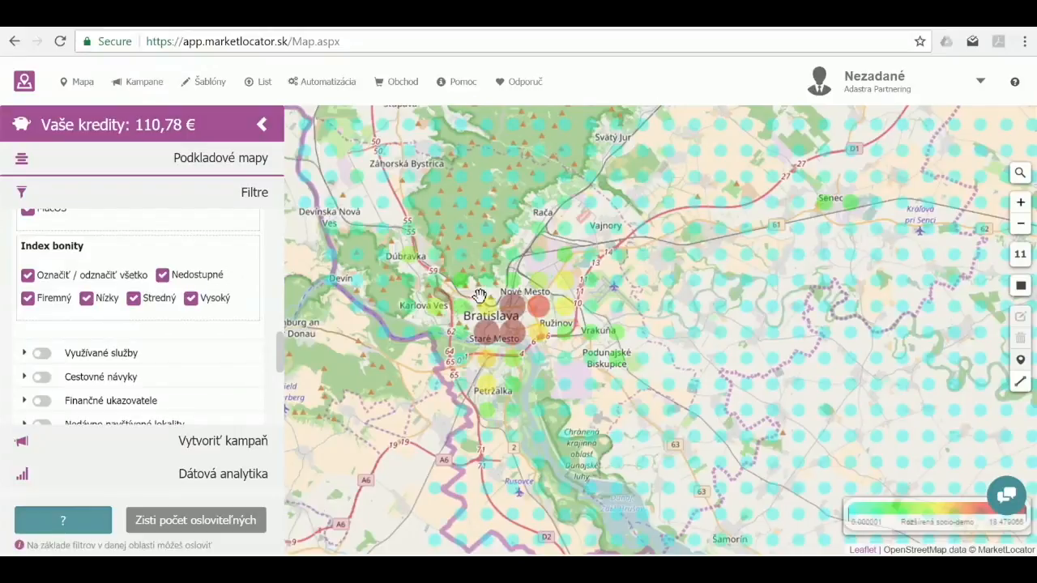
{"action": "scroll", "coordinate": [139, 336], "scroll_direction": "up", "scroll_amount": 10}
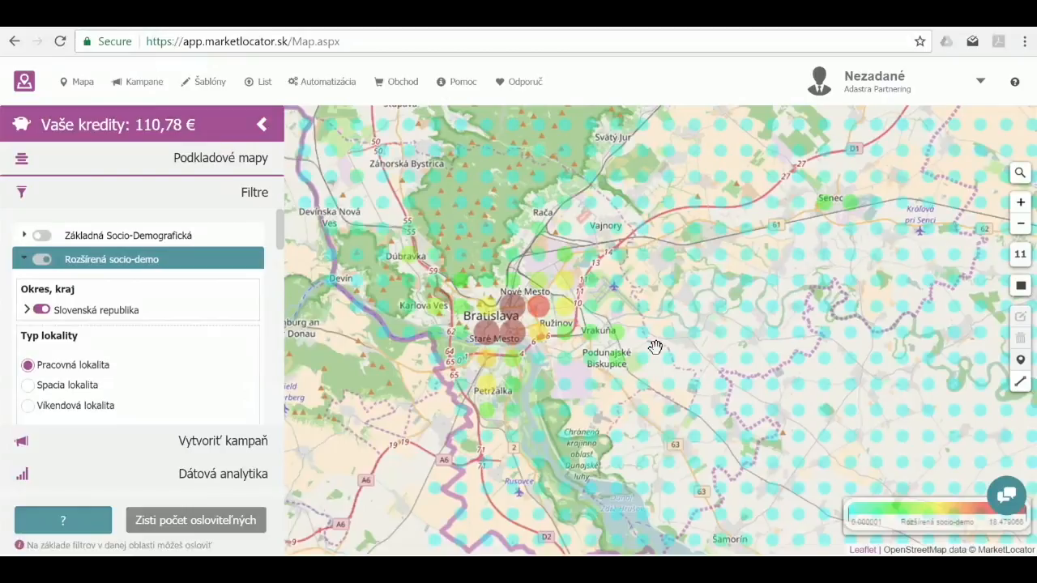
Examine the workplace heatmap around Bratislava and switch the Rozšírená socio-demo locality type to Spacia lokalita.
{"action": "scroll", "coordinate": [751, 431], "scroll_direction": "up", "scroll_amount": 2}
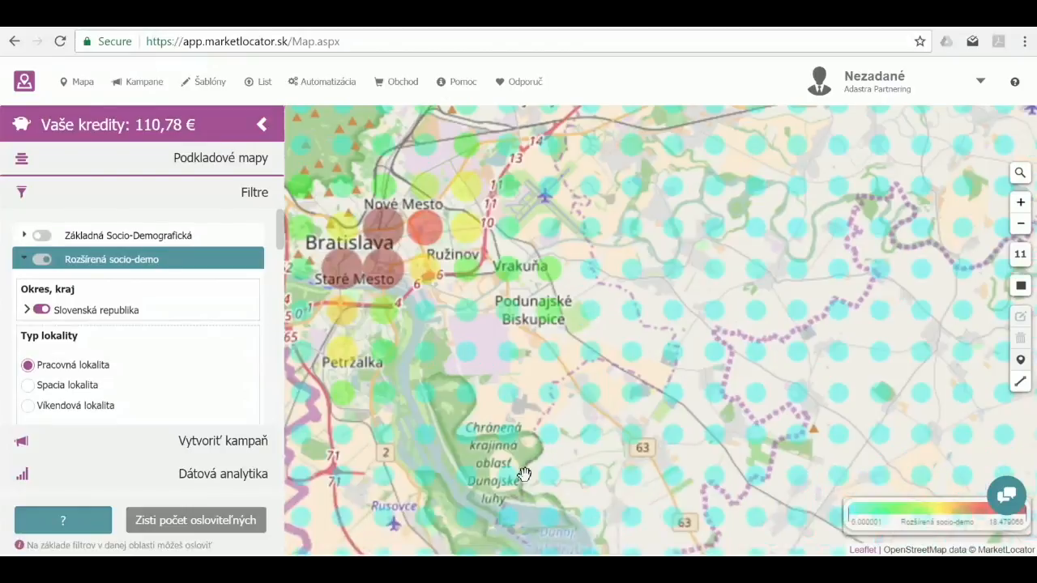
{"action": "scroll", "coordinate": [498, 308], "scroll_direction": "down", "scroll_amount": 2}
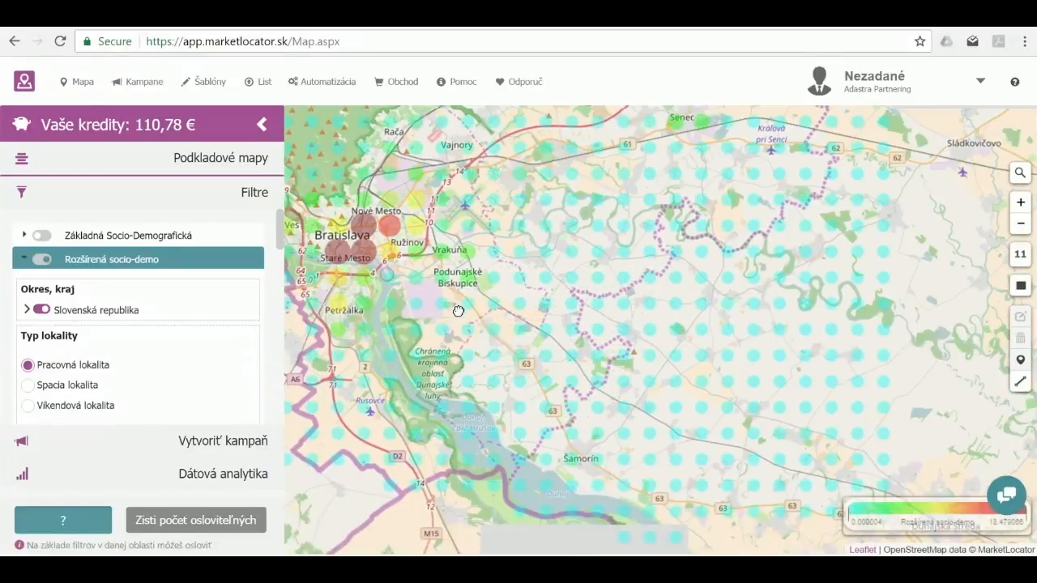
{"action": "left_click_drag", "start_coordinate": [387, 273], "coordinate": [537, 341]}
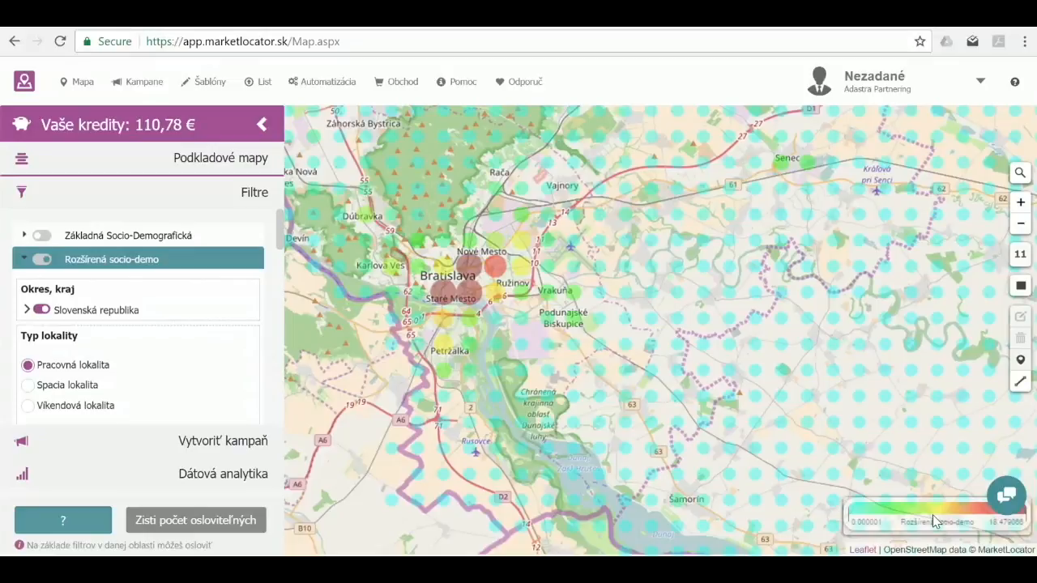
{"action": "scroll", "coordinate": [119, 294], "scroll_direction": "up", "scroll_amount": 1}
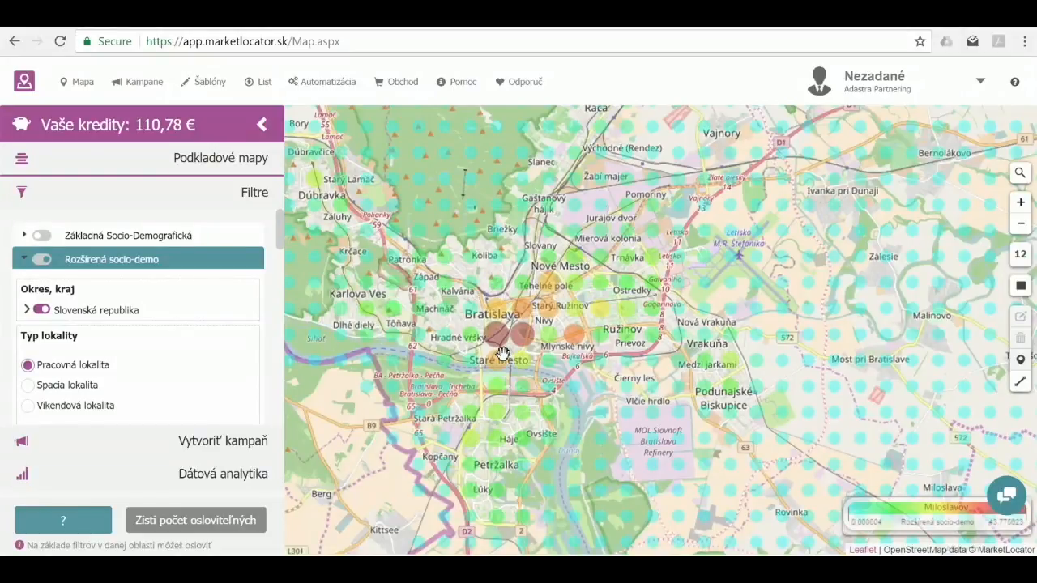
{"action": "left_click", "coordinate": [88, 389]}
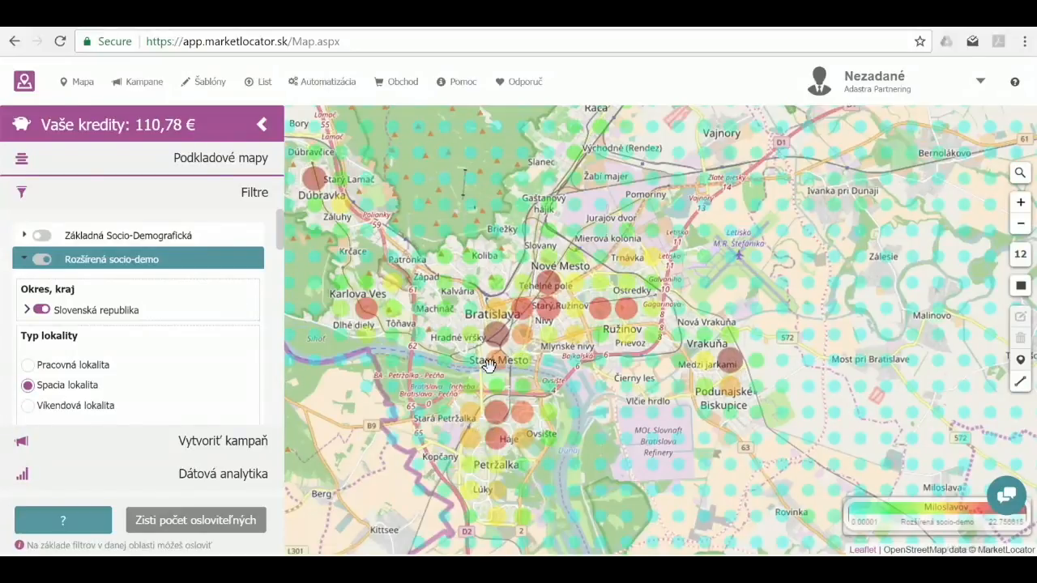
Collapse the Rozšírená socio-demo group, then expand and enable the Cestovné návyky filter.
{"action": "left_click", "coordinate": [25, 259]}
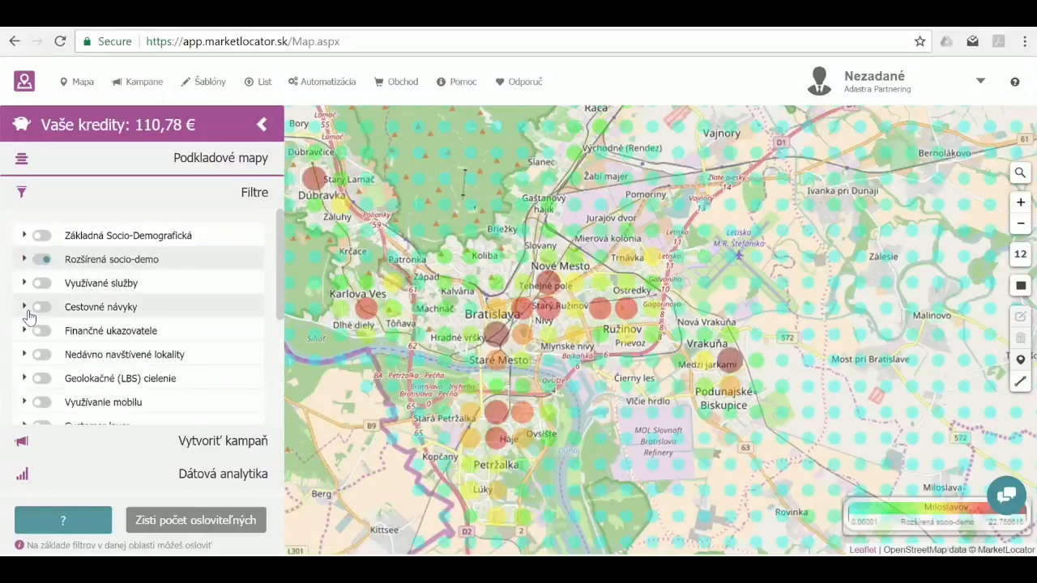
{"action": "left_click", "coordinate": [25, 307]}
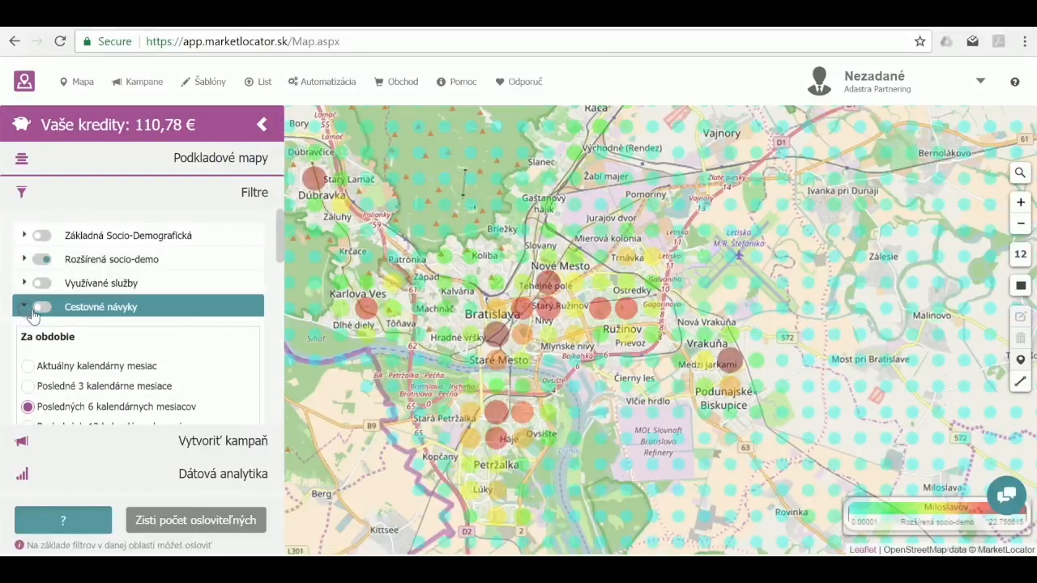
{"action": "left_click", "coordinate": [38, 314]}
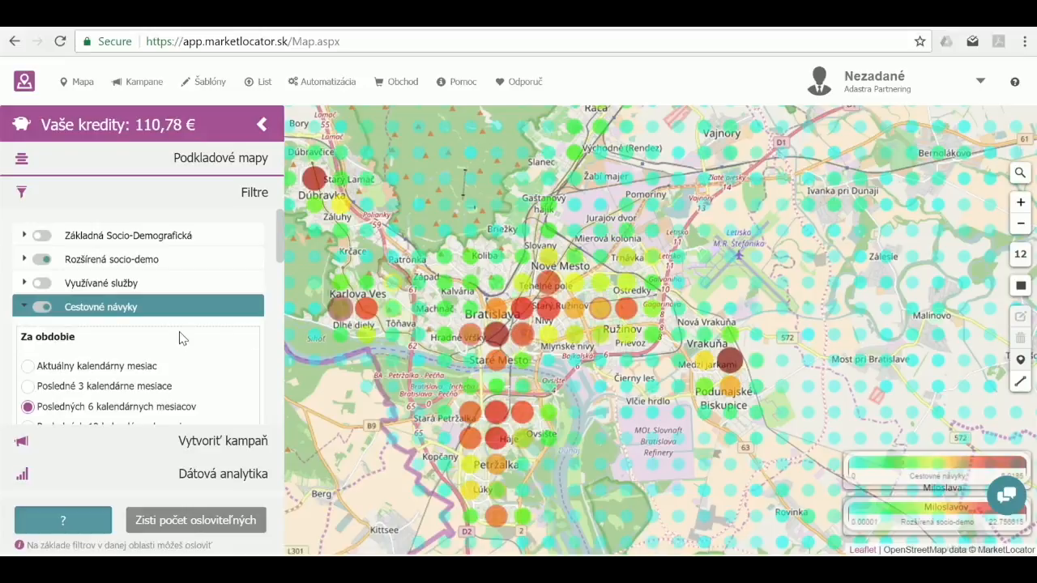
Review the Cestovné návyky criteria for period, days abroad and number of countries, including the visited countries listed under Západná Európa.
{"action": "scroll", "coordinate": [181, 336], "scroll_direction": "down", "scroll_amount": 1}
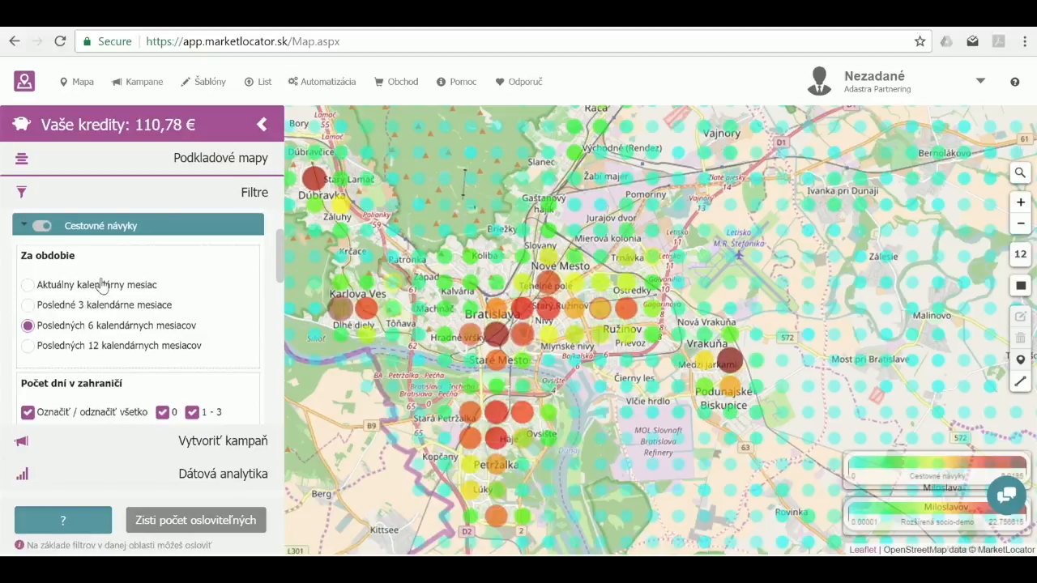
{"action": "scroll", "coordinate": [102, 284], "scroll_direction": "down", "scroll_amount": 1}
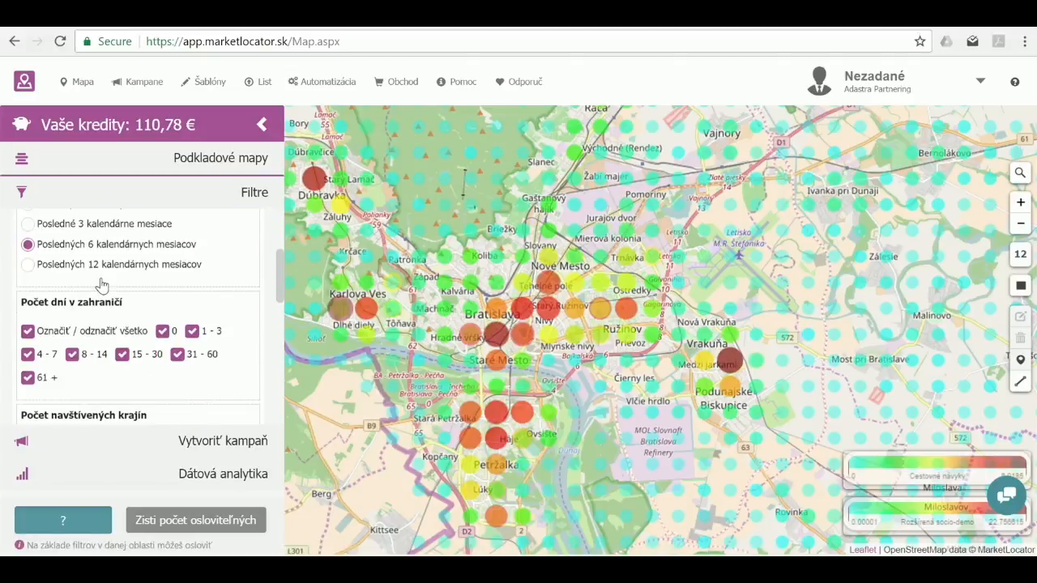
{"action": "scroll", "coordinate": [102, 284], "scroll_direction": "down", "scroll_amount": 1}
{"action": "scroll", "coordinate": [102, 284], "scroll_direction": "down", "scroll_amount": 1}
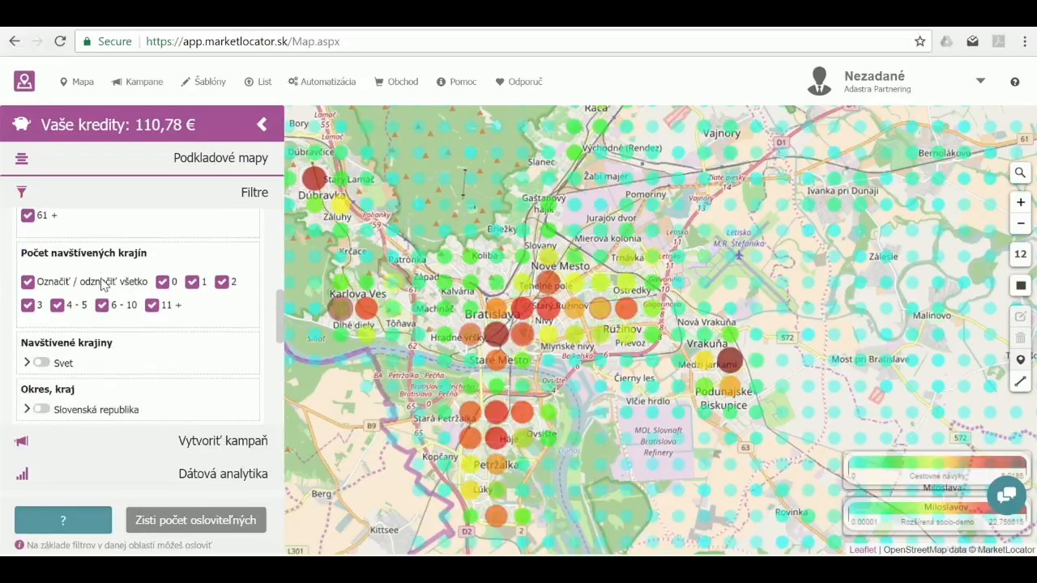
{"action": "scroll", "coordinate": [102, 284], "scroll_direction": "down", "scroll_amount": 1}
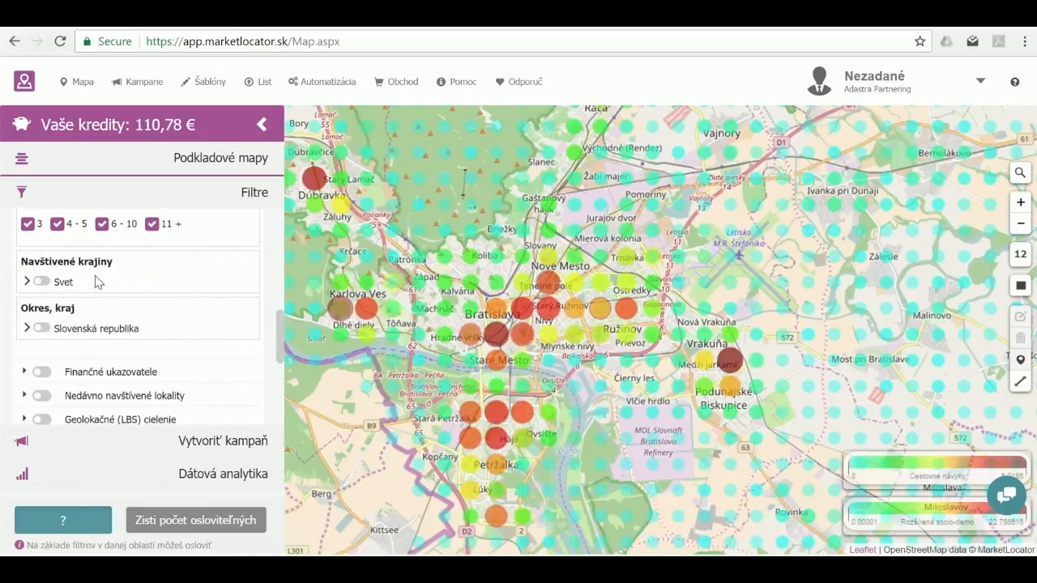
{"action": "left_click", "coordinate": [26, 282]}
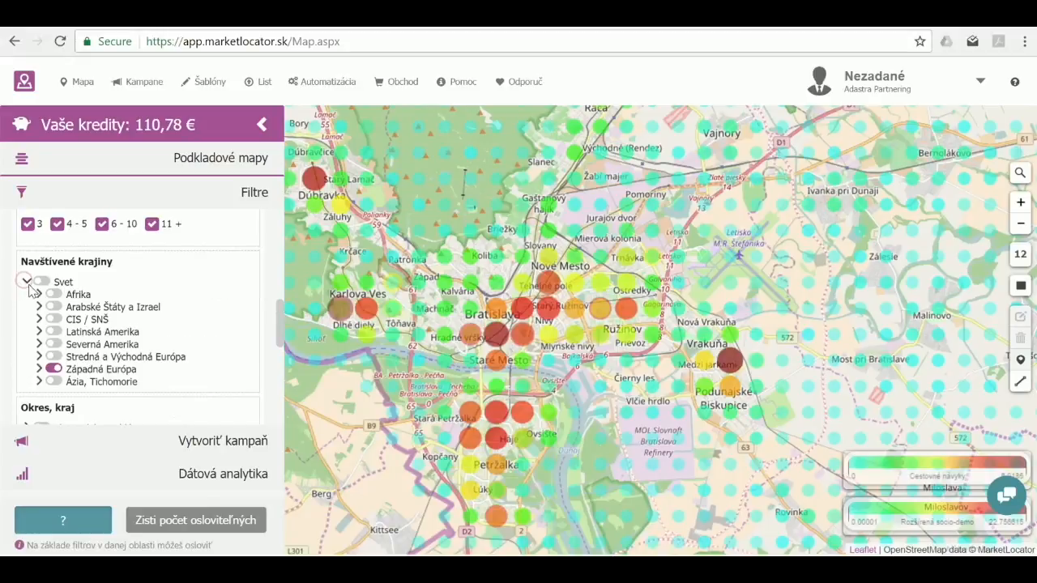
{"action": "left_click", "coordinate": [39, 369]}
{"action": "scroll", "coordinate": [129, 347], "scroll_direction": "down", "scroll_amount": 2}
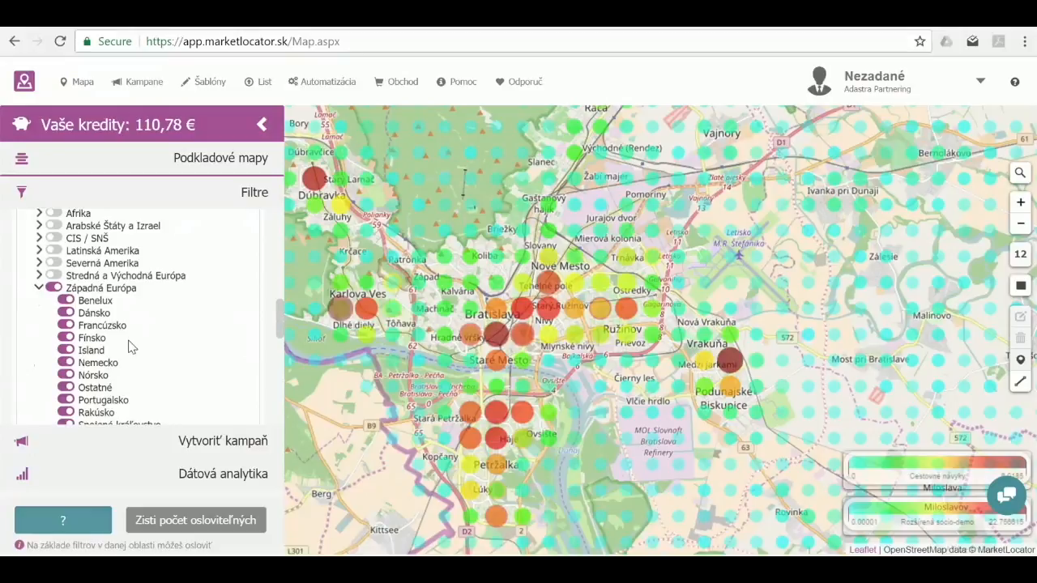
{"action": "scroll", "coordinate": [131, 347], "scroll_direction": "down", "scroll_amount": 2}
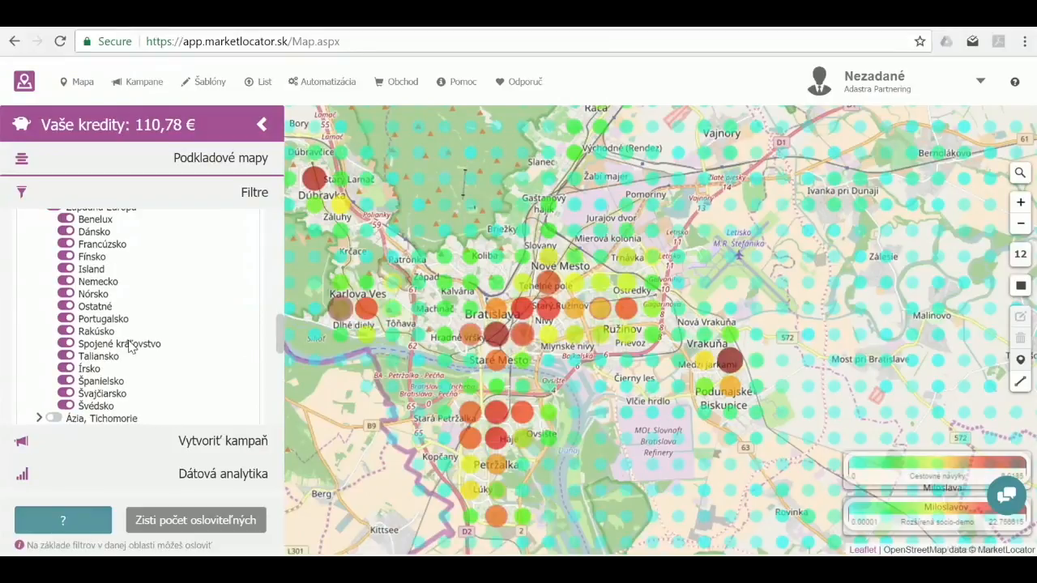
{"action": "scroll", "coordinate": [130, 346], "scroll_direction": "up", "scroll_amount": 2}
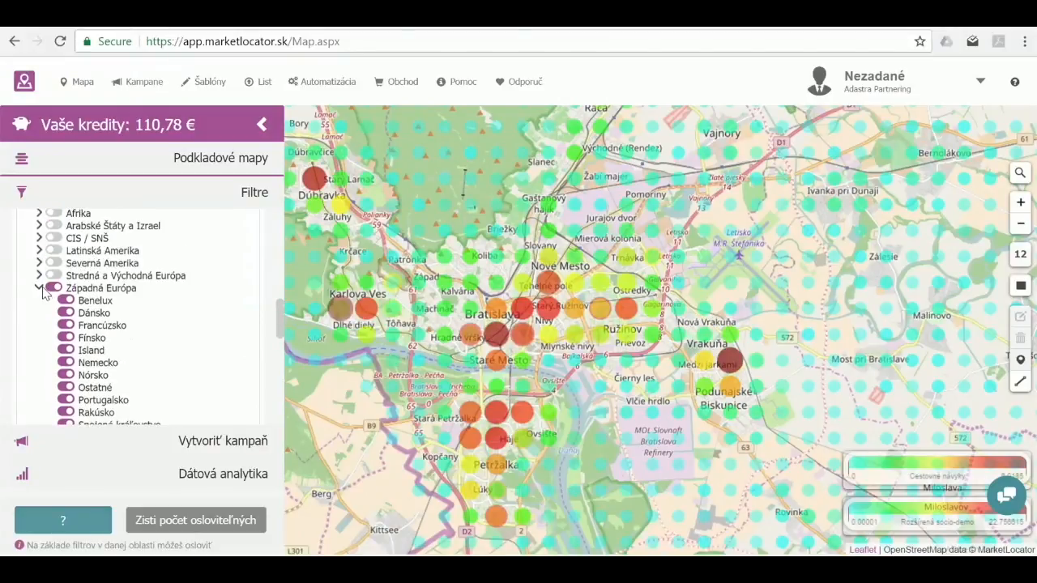
{"action": "left_click", "coordinate": [39, 289]}
{"action": "scroll", "coordinate": [44, 296], "scroll_direction": "up", "scroll_amount": 2}
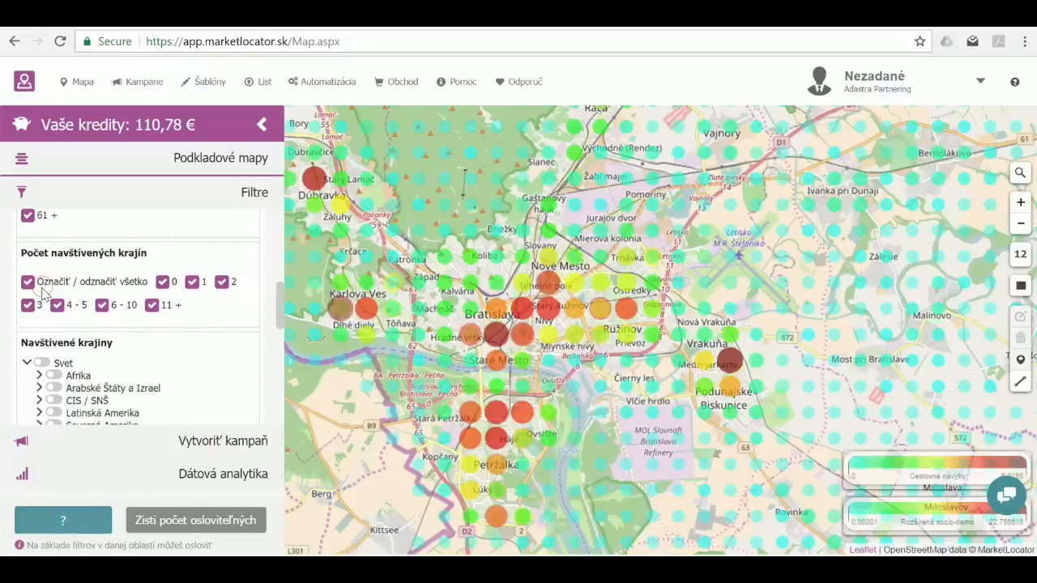
{"action": "left_click", "coordinate": [27, 363]}
{"action": "scroll", "coordinate": [115, 316], "scroll_direction": "up", "scroll_amount": 5}
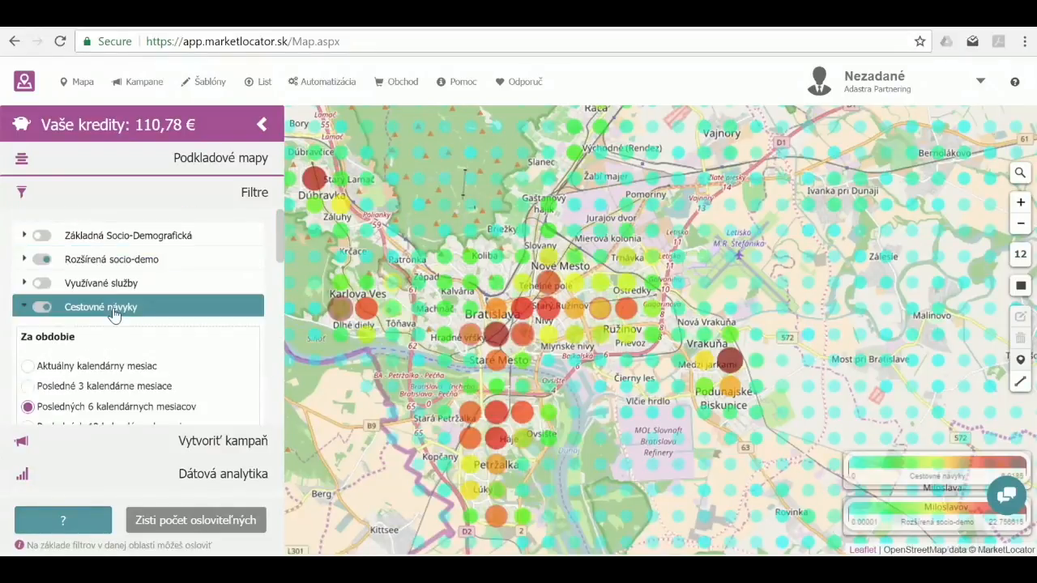
Adjust the age groups selected in the Rozšírená socio-demo filter and collapse the open filter groups.
{"action": "left_click", "coordinate": [25, 261]}
{"action": "scroll", "coordinate": [138, 287], "scroll_direction": "down", "scroll_amount": 1}
{"action": "scroll", "coordinate": [139, 292], "scroll_direction": "down", "scroll_amount": 1}
{"action": "scroll", "coordinate": [81, 272], "scroll_direction": "up", "scroll_amount": 1}
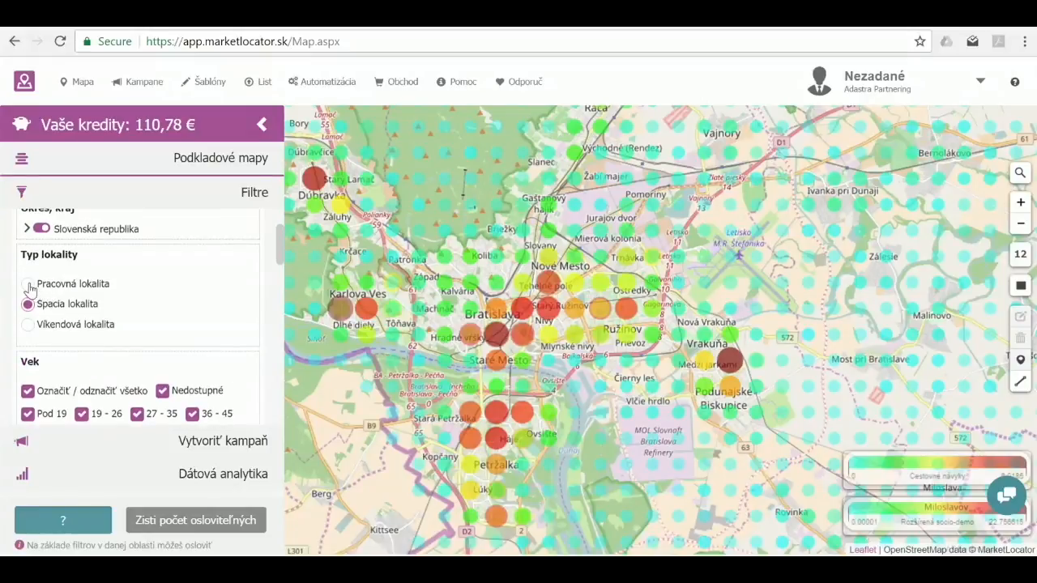
{"action": "scroll", "coordinate": [163, 314], "scroll_direction": "down", "scroll_amount": 1}
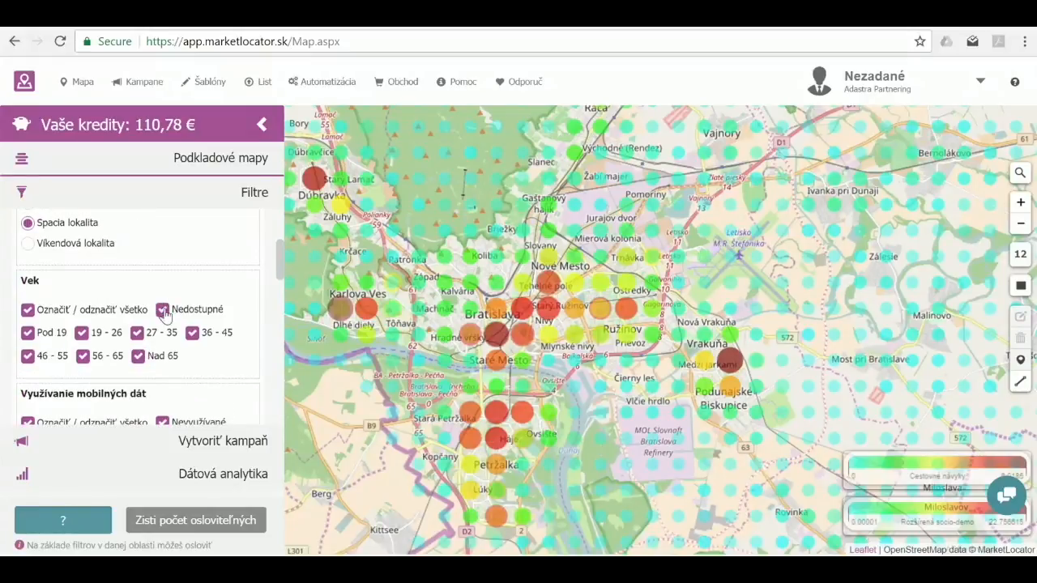
{"action": "left_click", "coordinate": [25, 310]}
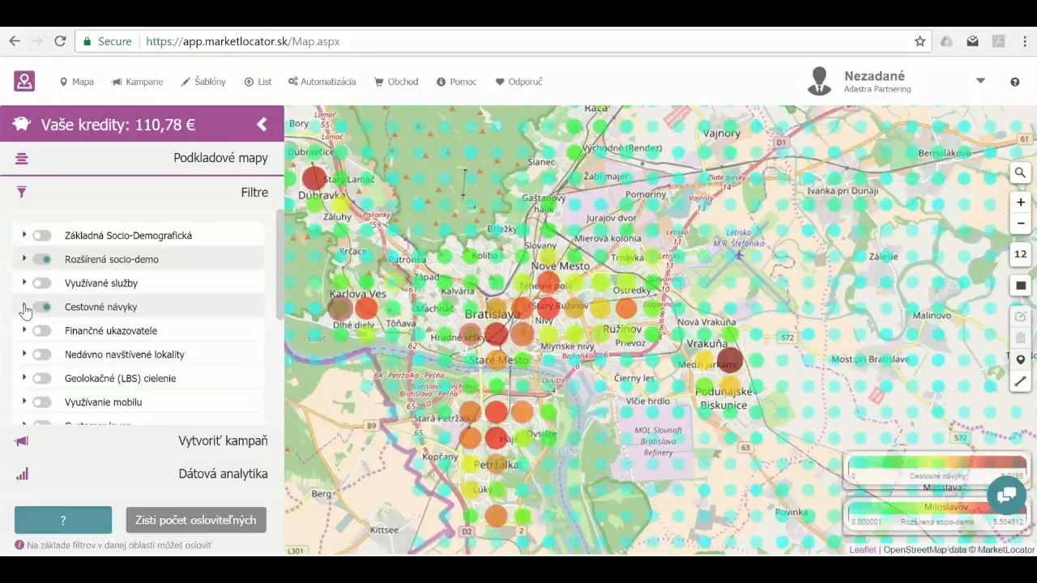
Zoom in to street level in central Bratislava to examine the combined socio-demo and travel habits heatmap.
{"action": "scroll", "coordinate": [481, 338], "scroll_direction": "up", "scroll_amount": 2}
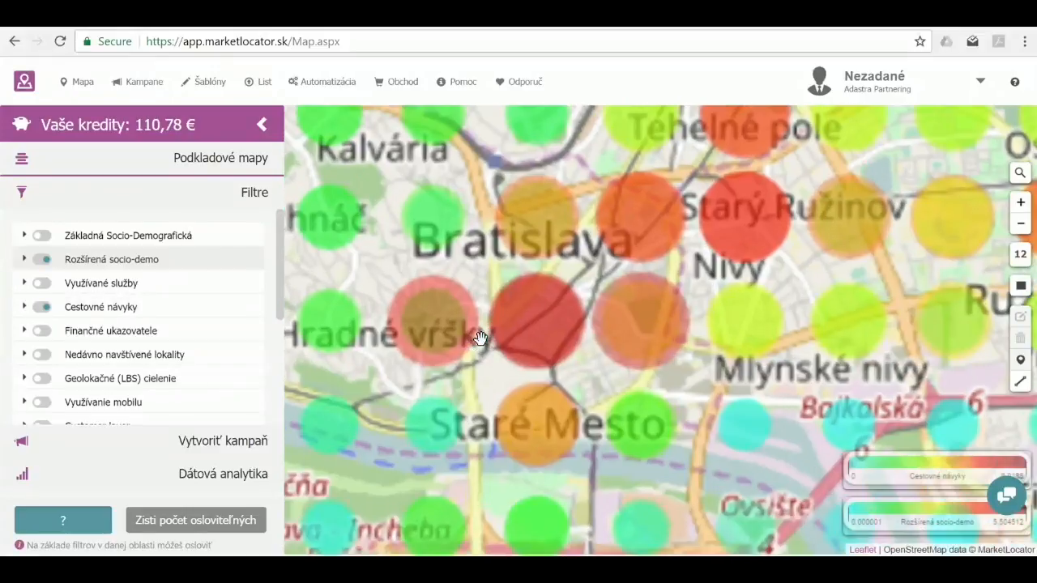
{"action": "scroll", "coordinate": [480, 338], "scroll_direction": "up", "scroll_amount": 4}
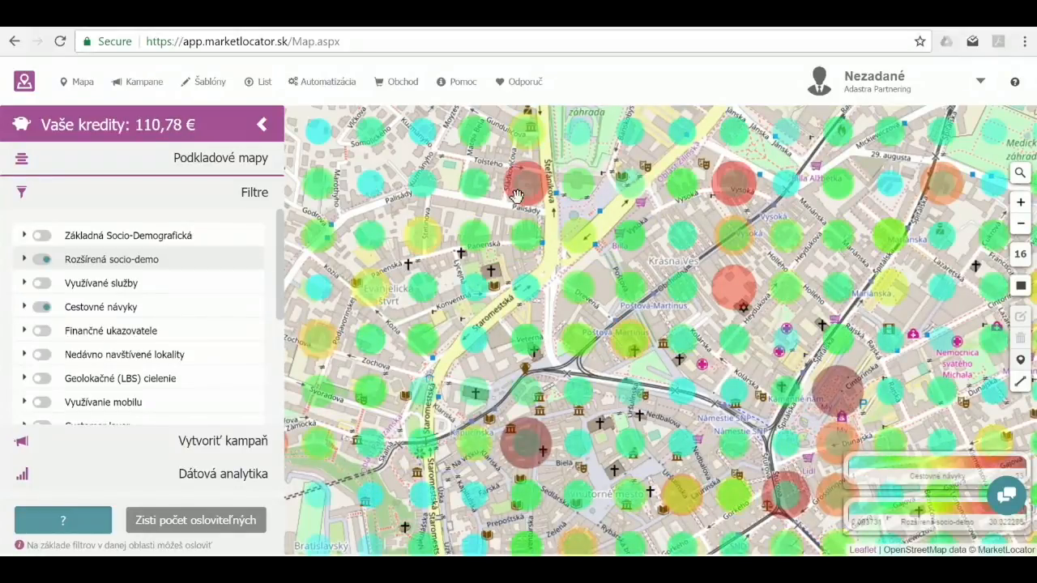
Turn off the Cestovné návyky filter to view the Rozšírená socio-demo heatmap on its own.
{"action": "left_click", "coordinate": [45, 309]}
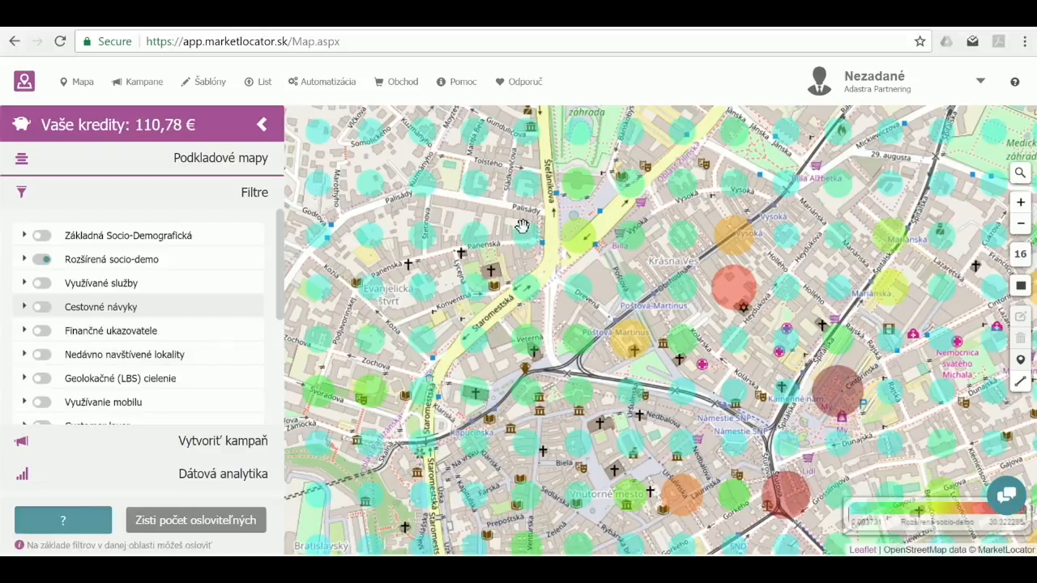
Create a new campaign of type SMS from the filters chosen on the map.
{"action": "left_click", "coordinate": [238, 198]}
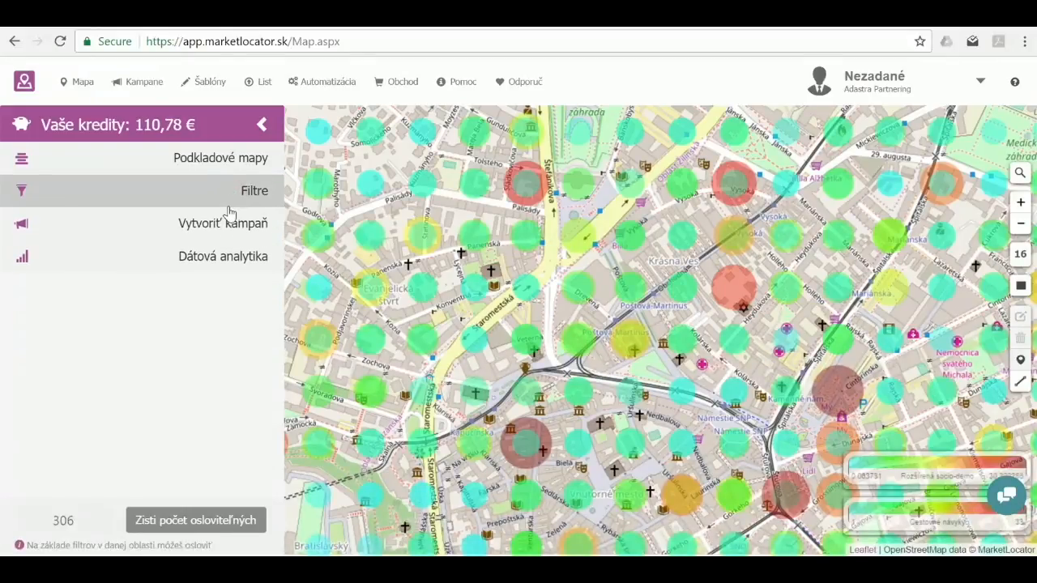
{"action": "left_click", "coordinate": [216, 233]}
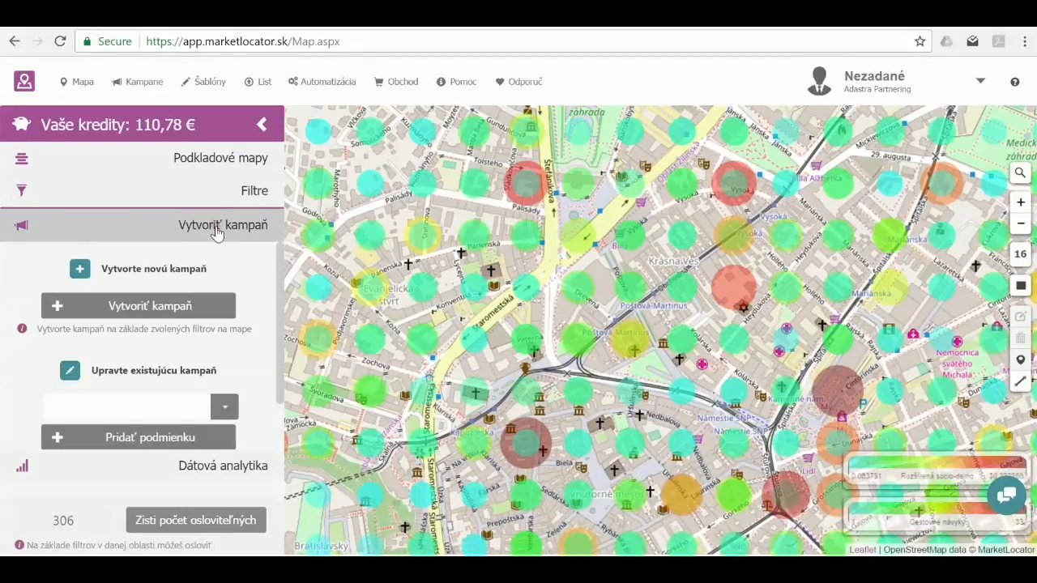
{"action": "left_click", "coordinate": [186, 312]}
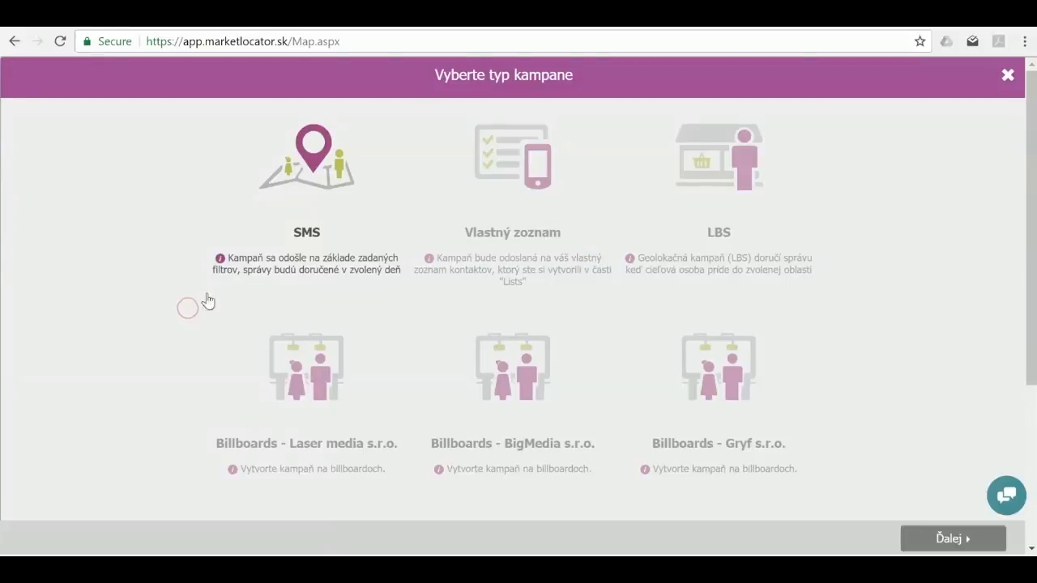
{"action": "left_click", "coordinate": [950, 535]}
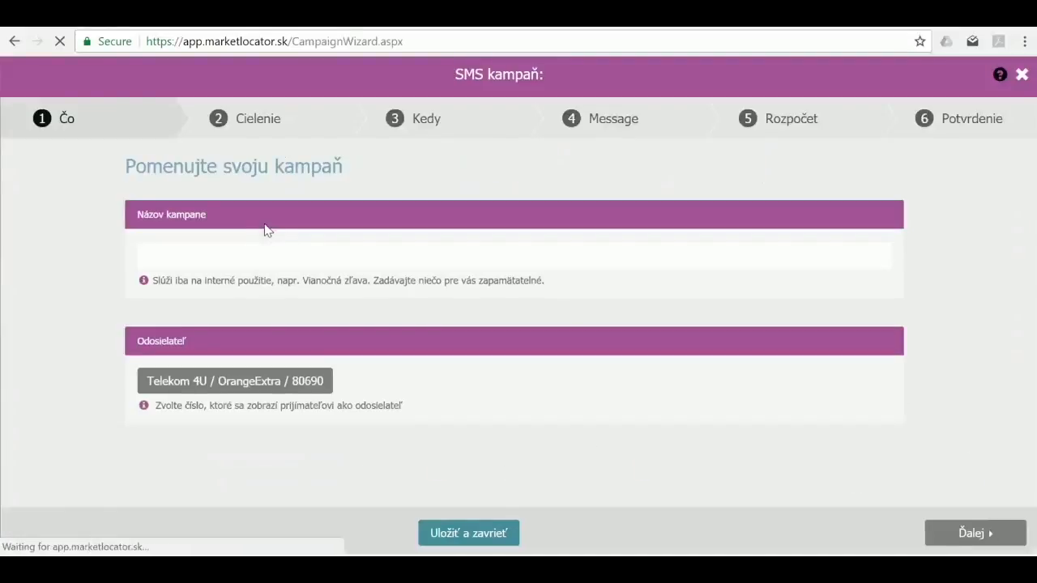
Name the campaign "Multikriterialna kampan" and proceed to the Cielenie stage.
{"action": "left_click", "coordinate": [274, 261]}
{"action": "type", "text": "Mul"}
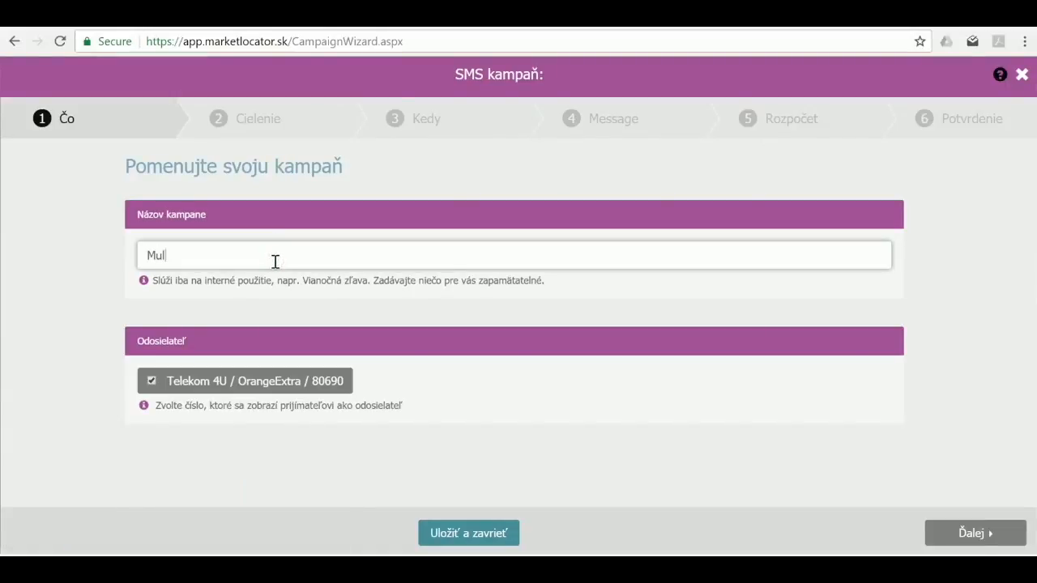
{"action": "type", "text": "tikr"}
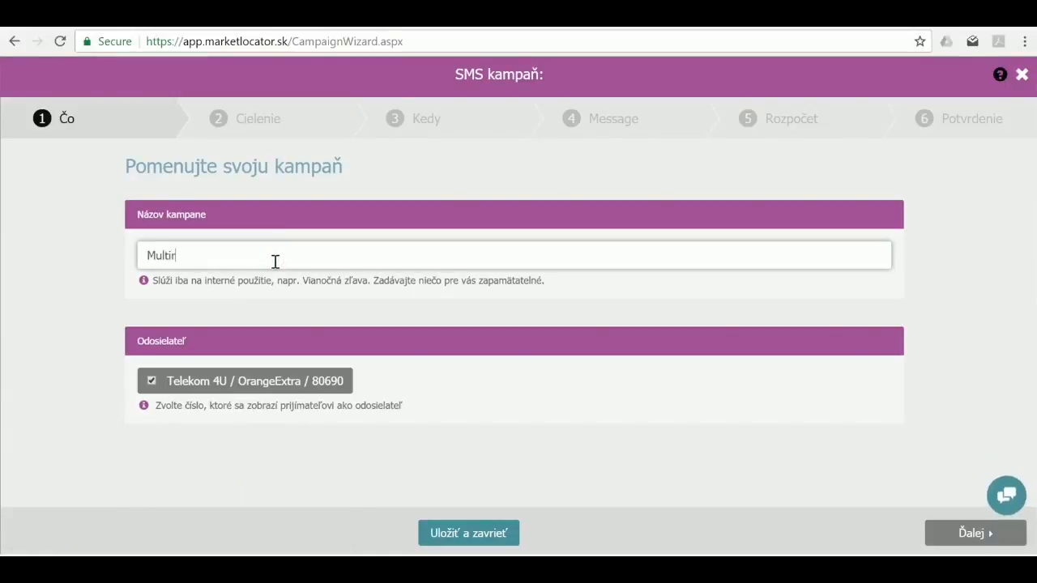
{"action": "type", "text": "iterialna kampan"}
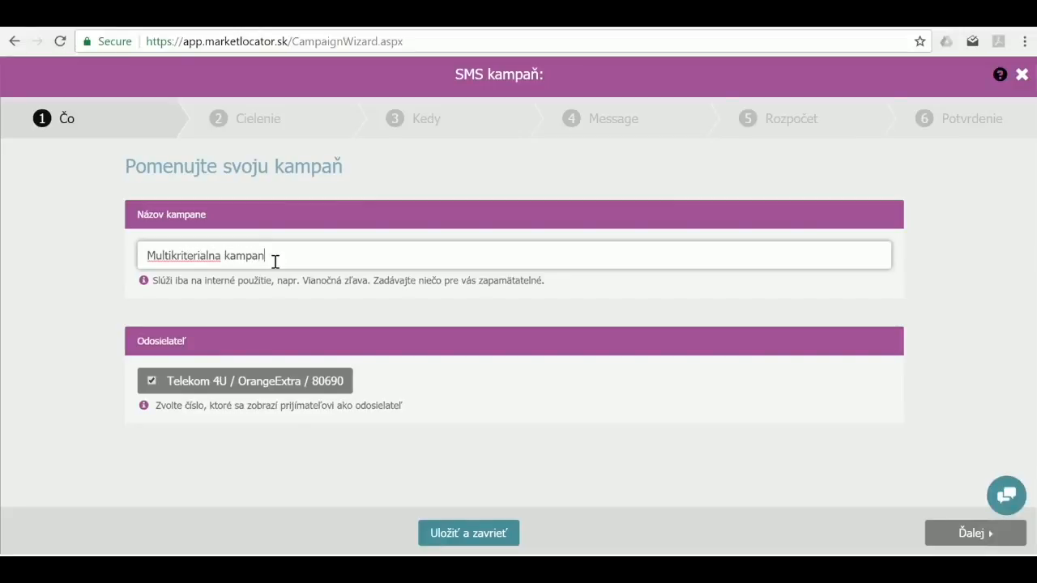
{"action": "left_click", "coordinate": [974, 534]}
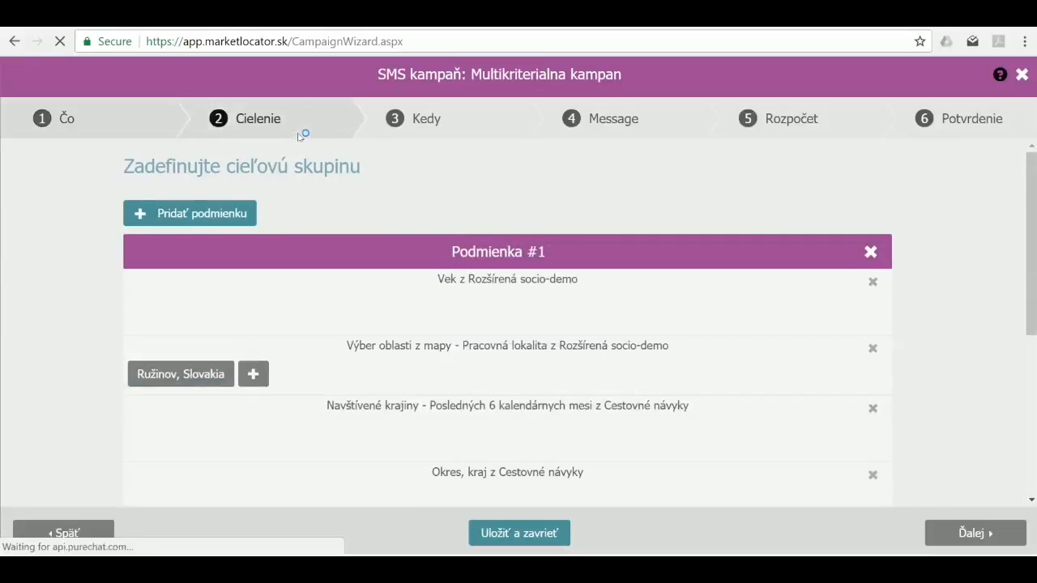
Review the criteria in Podmienka #1 and display its Ružinov, Slovakia work-location area on the map, saving and closing the area.
{"action": "scroll", "coordinate": [884, 261], "scroll_direction": "down", "scroll_amount": 1}
{"action": "scroll", "coordinate": [903, 241], "scroll_direction": "down", "scroll_amount": 1}
{"action": "scroll", "coordinate": [904, 240], "scroll_direction": "up", "scroll_amount": 1}
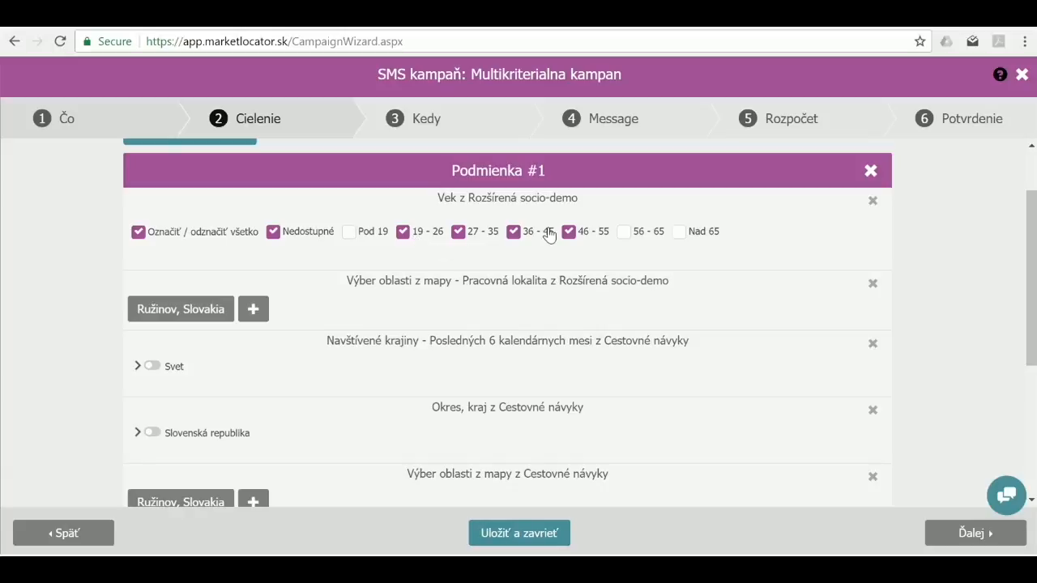
{"action": "scroll", "coordinate": [580, 242], "scroll_direction": "down", "scroll_amount": 1}
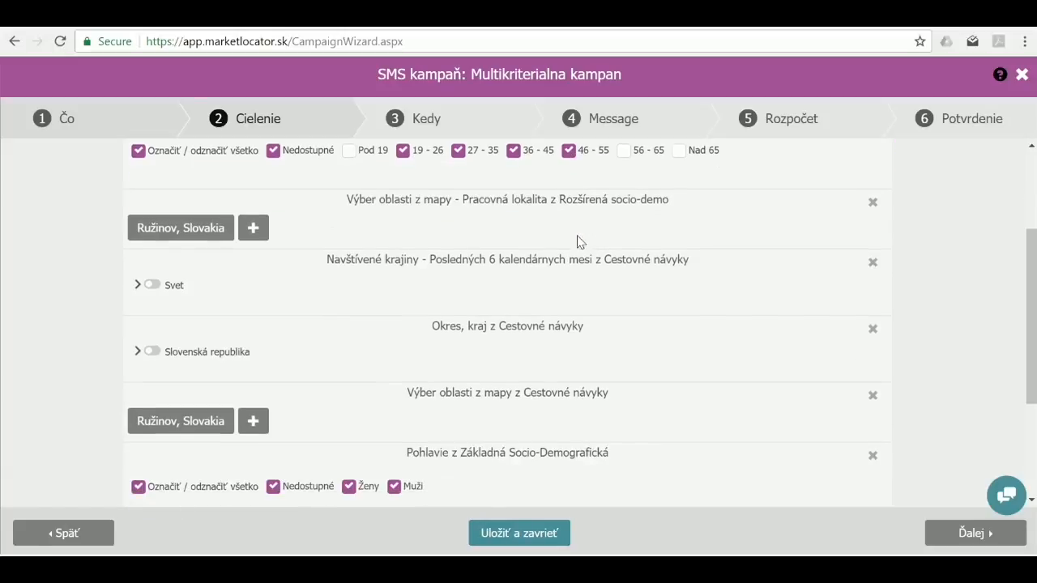
{"action": "scroll", "coordinate": [465, 214], "scroll_direction": "up", "scroll_amount": 1}
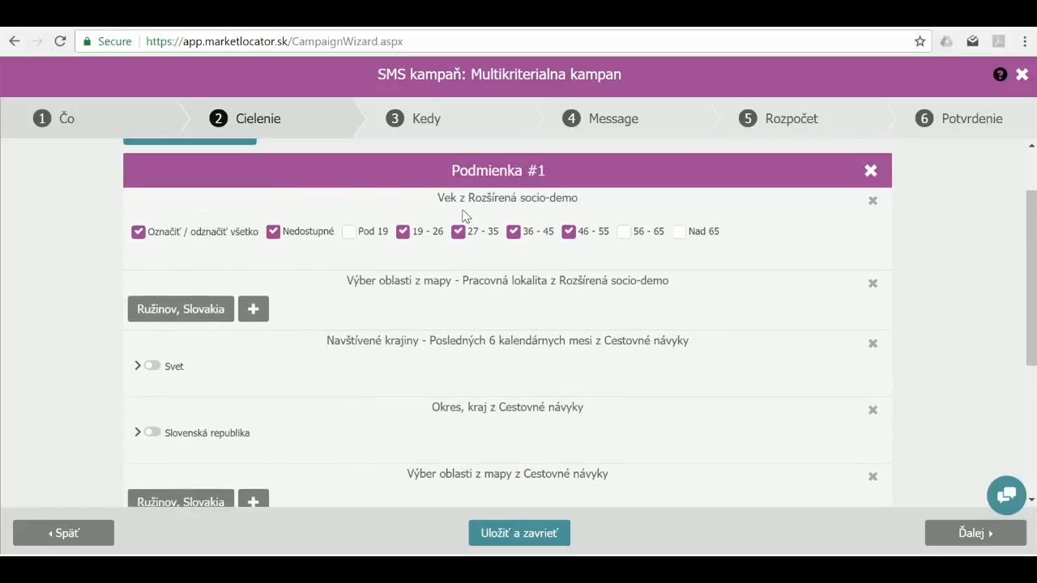
{"action": "left_click", "coordinate": [222, 316]}
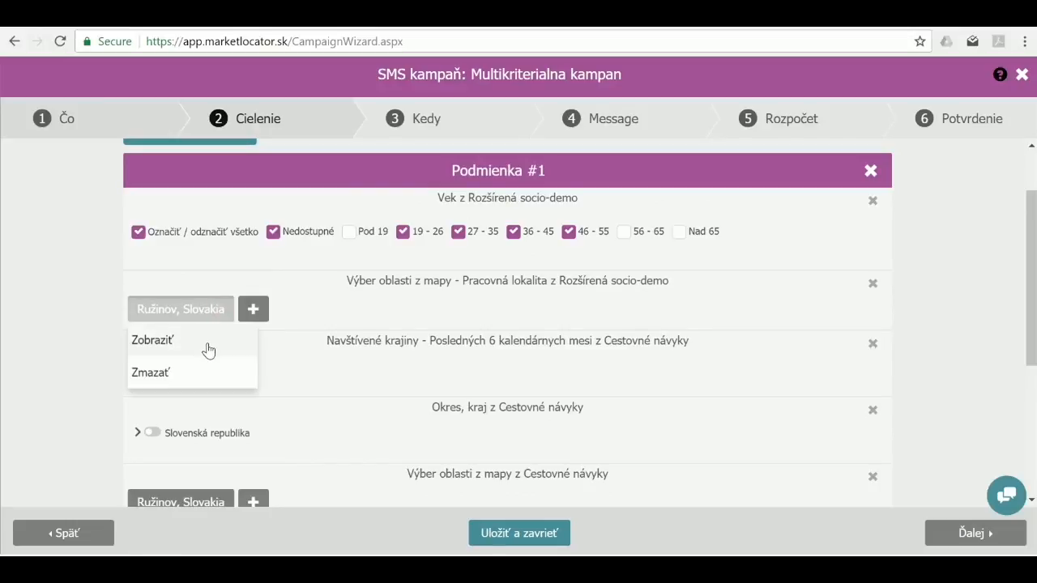
{"action": "left_click", "coordinate": [201, 350]}
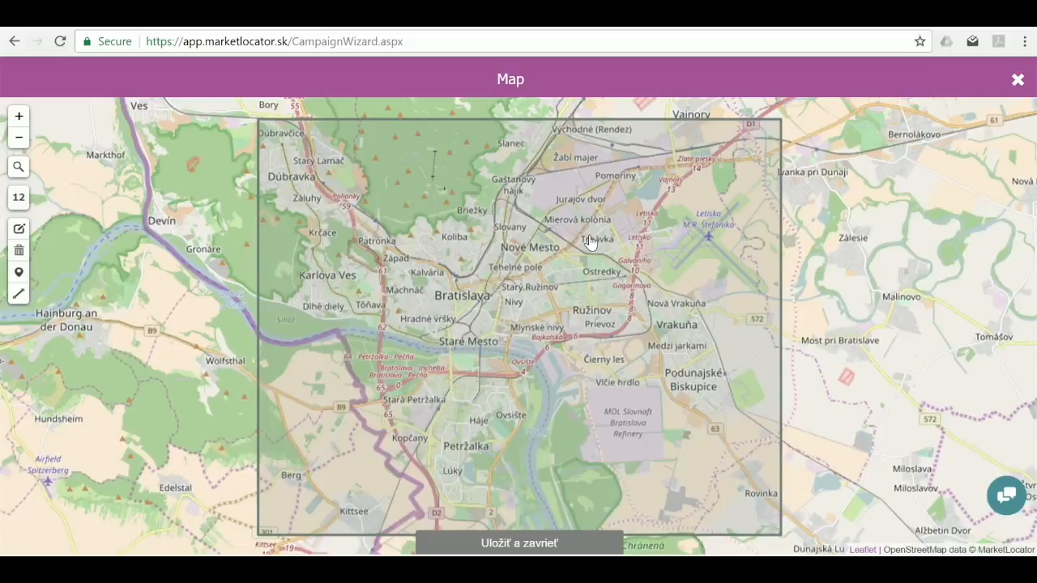
{"action": "left_click", "coordinate": [499, 548]}
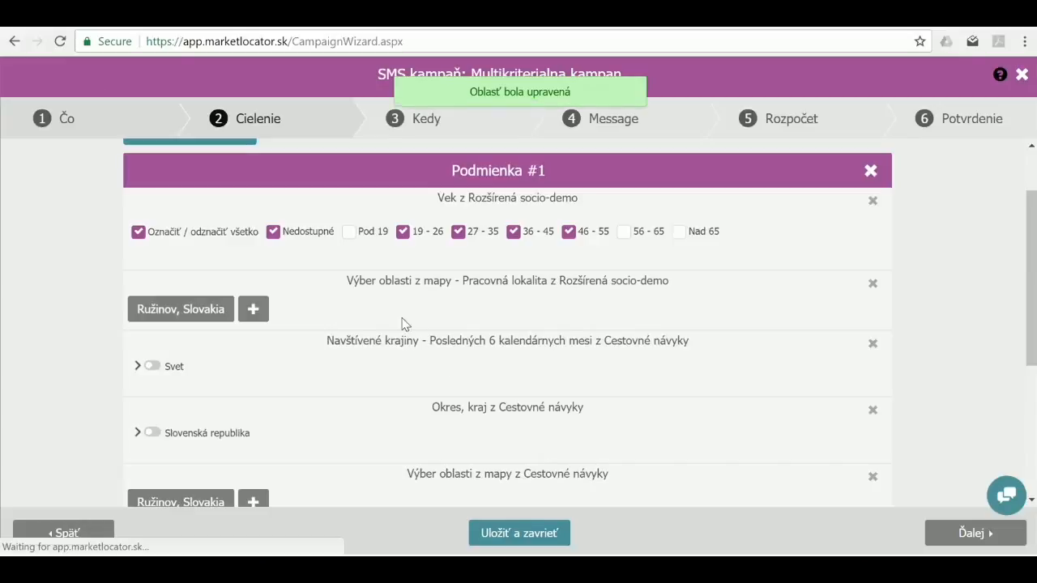
Check the world regions selected under Navštívené krajiny and the remaining mobile data and gender criteria of Podmienka #1.
{"action": "scroll", "coordinate": [375, 320], "scroll_direction": "down", "scroll_amount": 1}
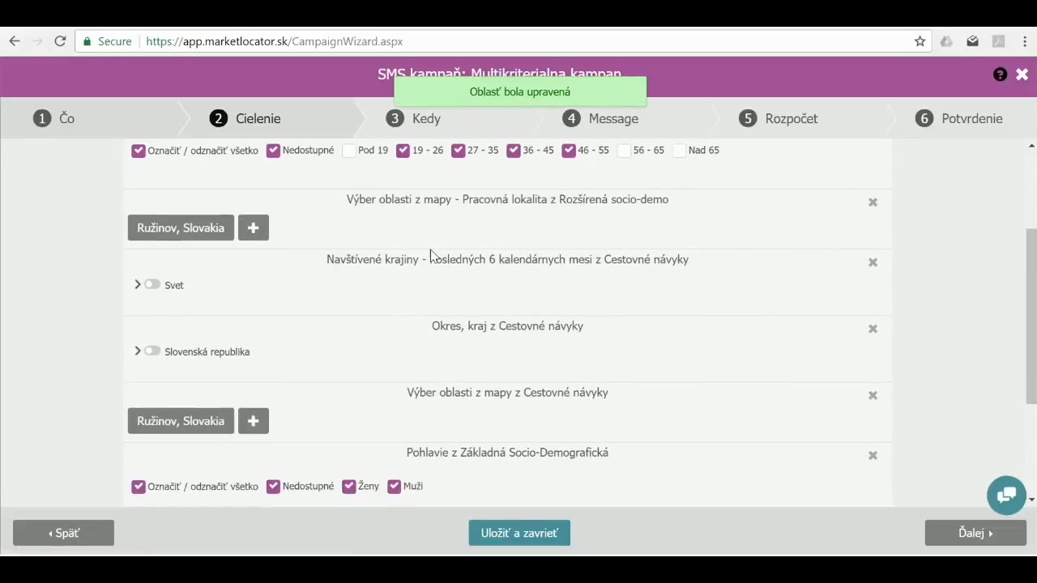
{"action": "left_click", "coordinate": [136, 285]}
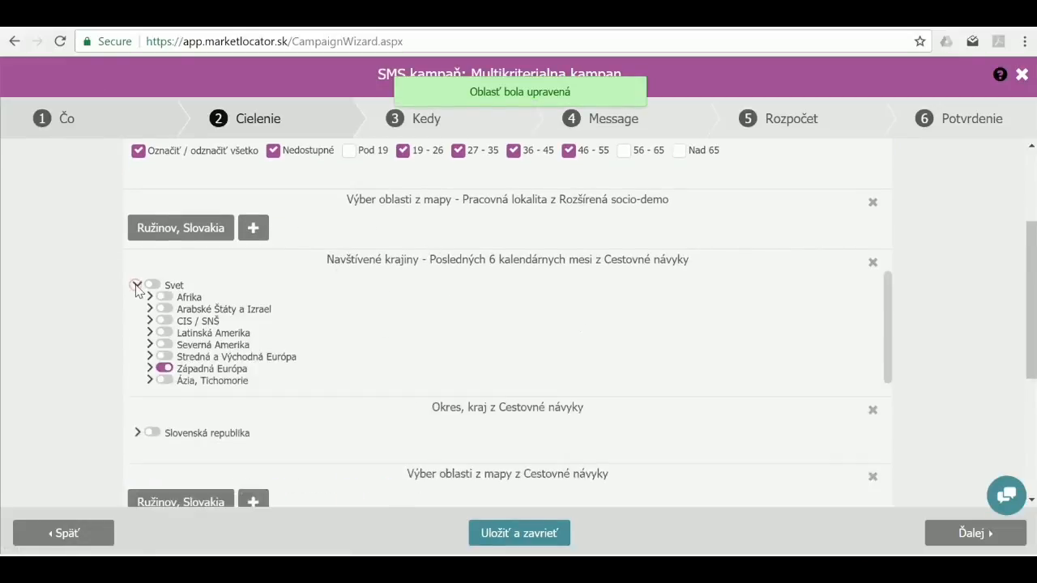
{"action": "left_click", "coordinate": [137, 285]}
{"action": "scroll", "coordinate": [567, 273], "scroll_direction": "down", "scroll_amount": 3}
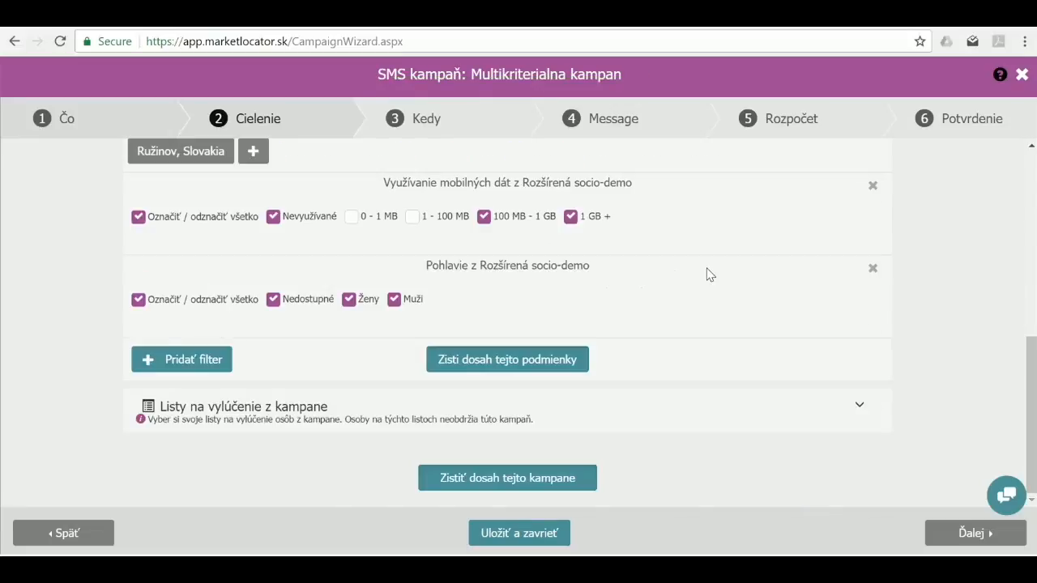
Calculate the reach of the whole campaign and look back over its targeting criteria.
{"action": "left_click", "coordinate": [551, 483]}
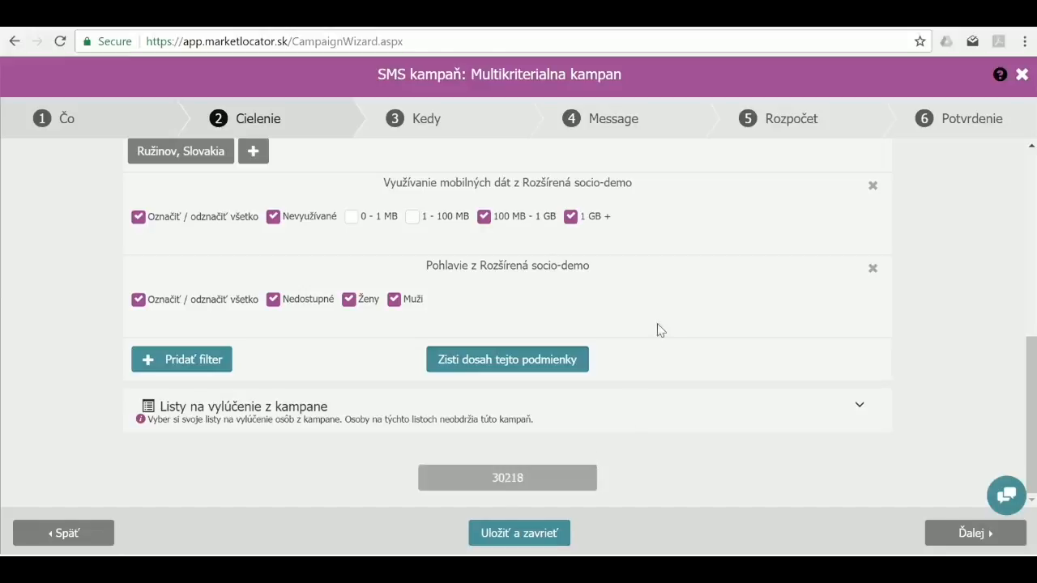
{"action": "scroll", "coordinate": [662, 315], "scroll_direction": "up", "scroll_amount": 1}
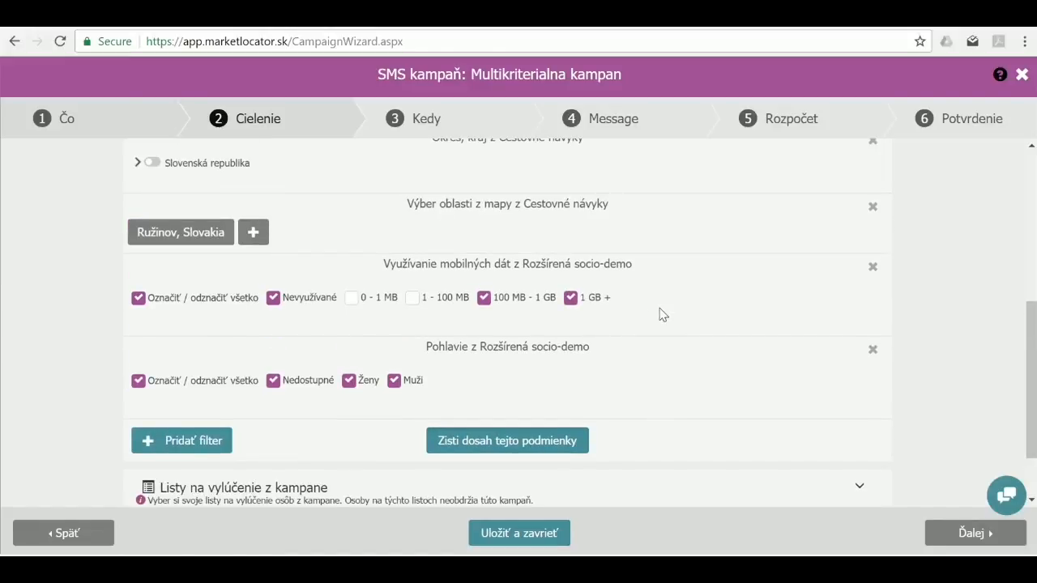
{"action": "scroll", "coordinate": [662, 314], "scroll_direction": "up", "scroll_amount": 2}
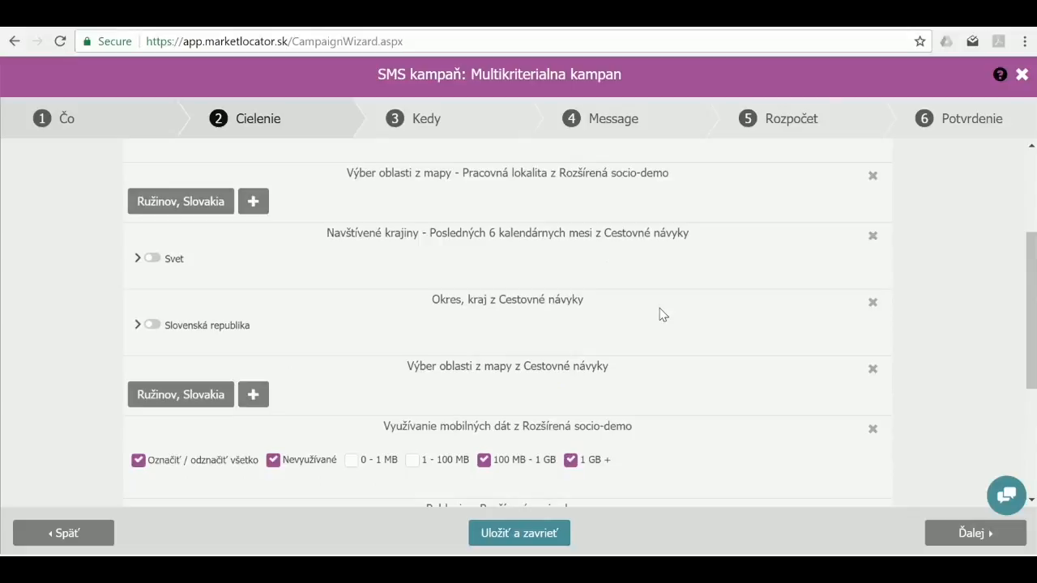